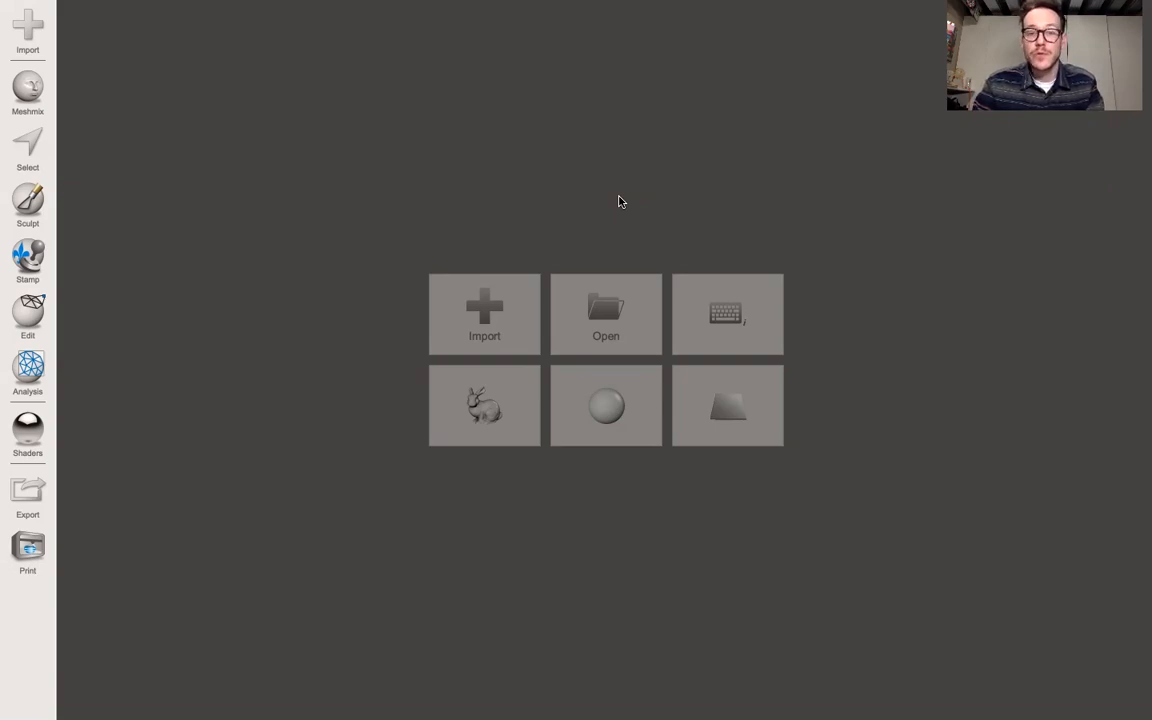
# Search for "venus" and import the 20131208_VenusDeMilo_decimated STL file from the Venus_de_Milo folder.
pyautogui.click(498, 317)
pyautogui.click(777, 106)
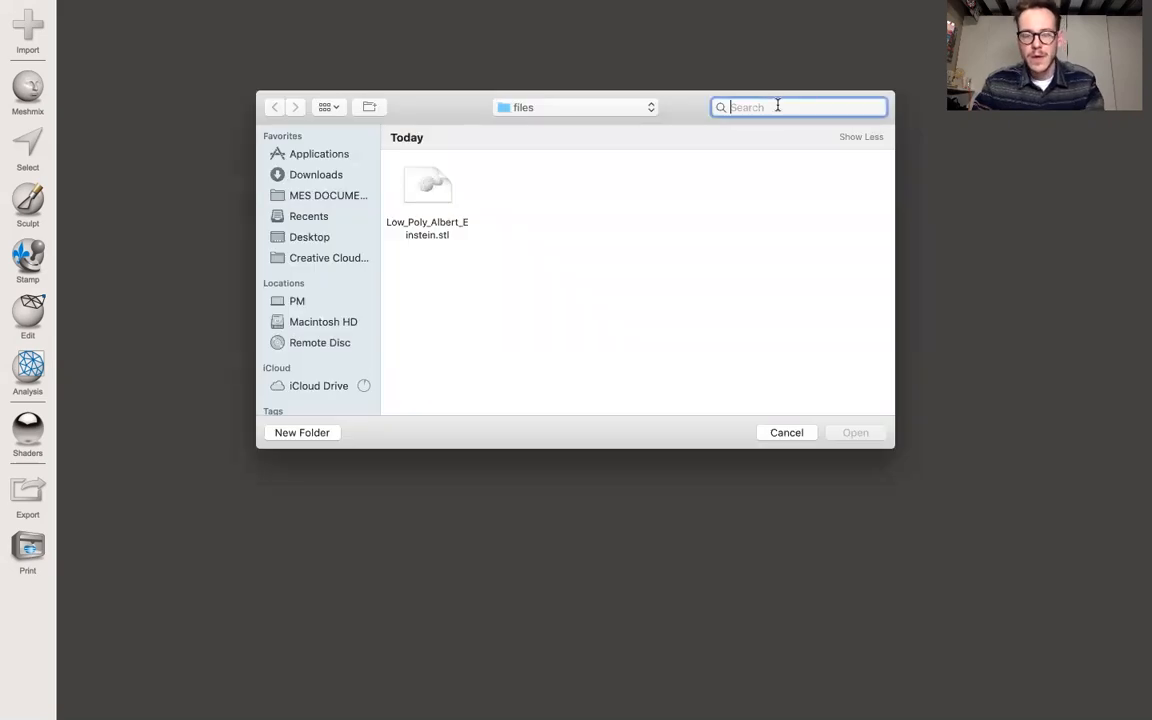
pyautogui.write('venus')
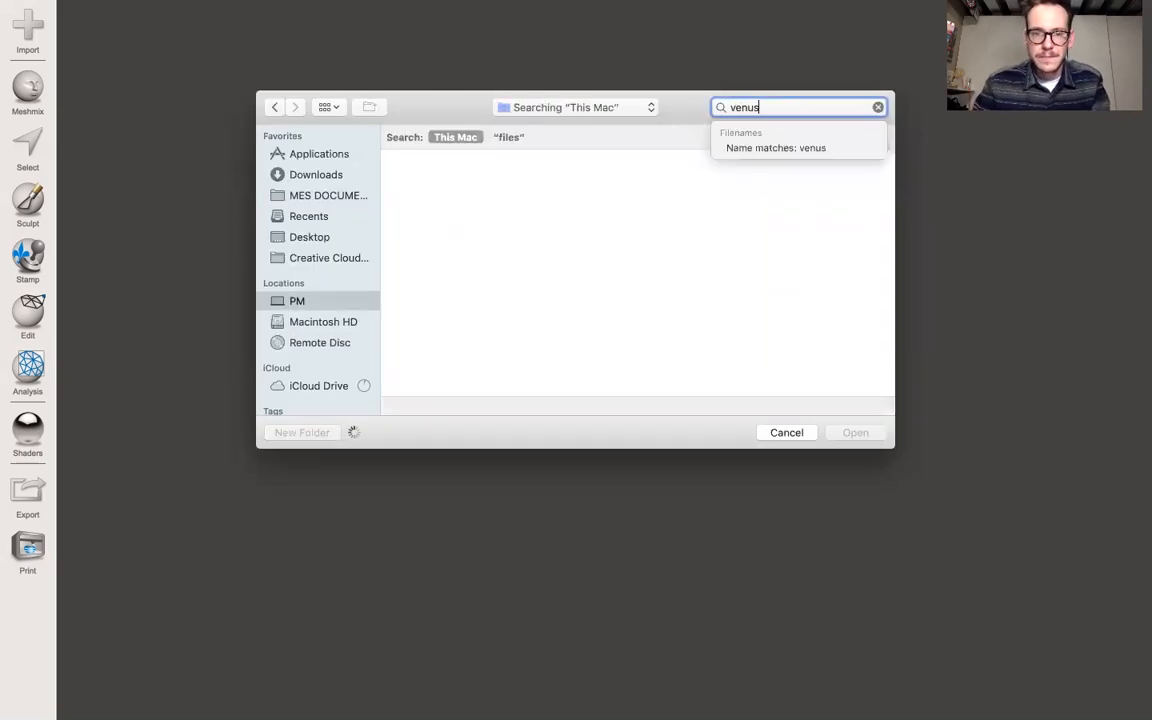
pyautogui.click(431, 211)
pyautogui.doubleClick(431, 211)
pyautogui.click(517, 190)
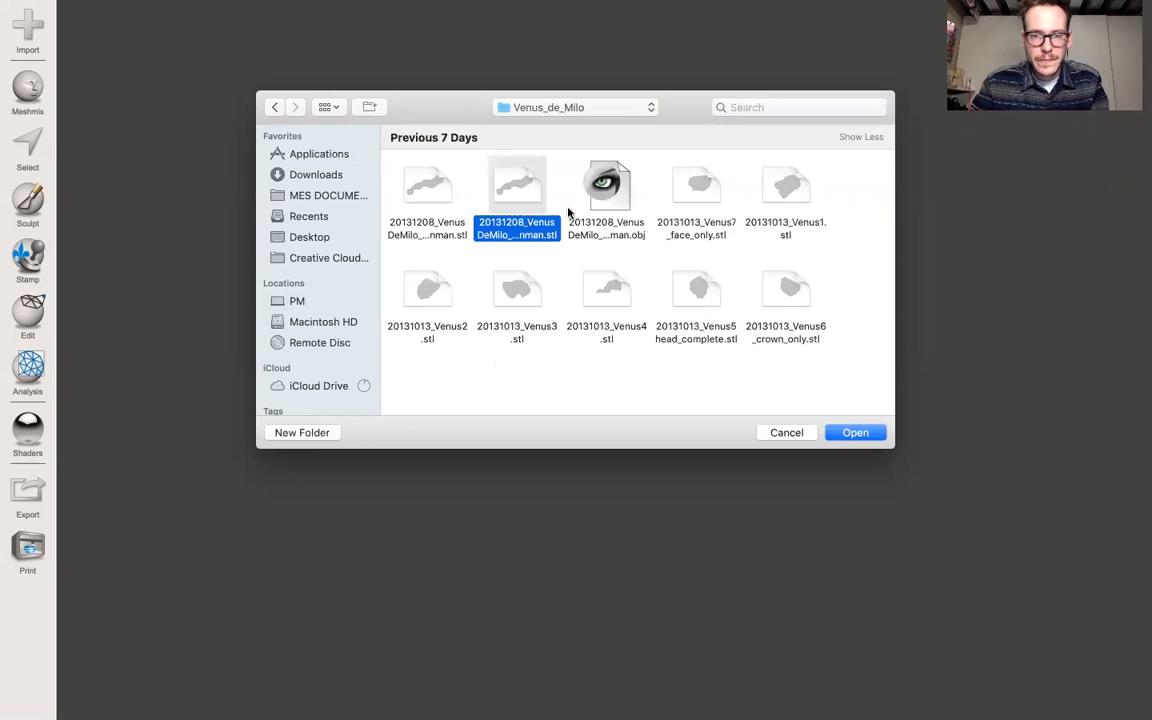
pyautogui.press('Return')
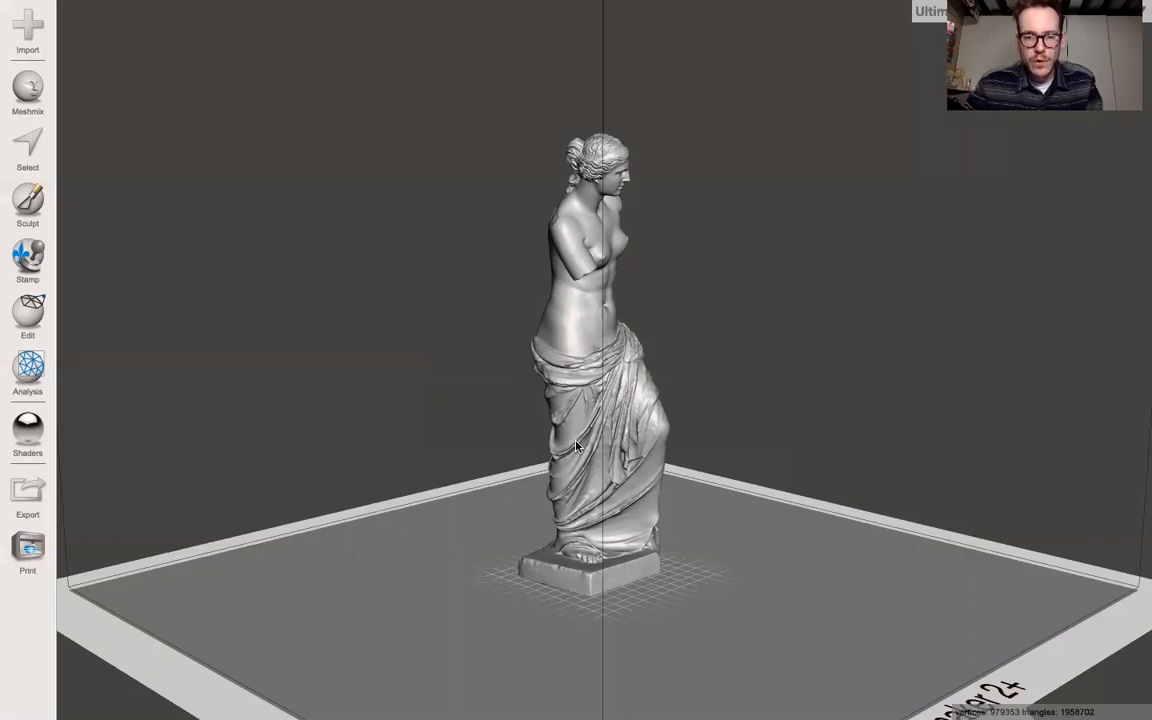
# Append Low_Poly_Albert_Einstein.stl to the scene, searching for "eins", and accept the automatic position repair.
pyautogui.moveTo(576, 447); pyautogui.dragTo(403, 456, button='right')
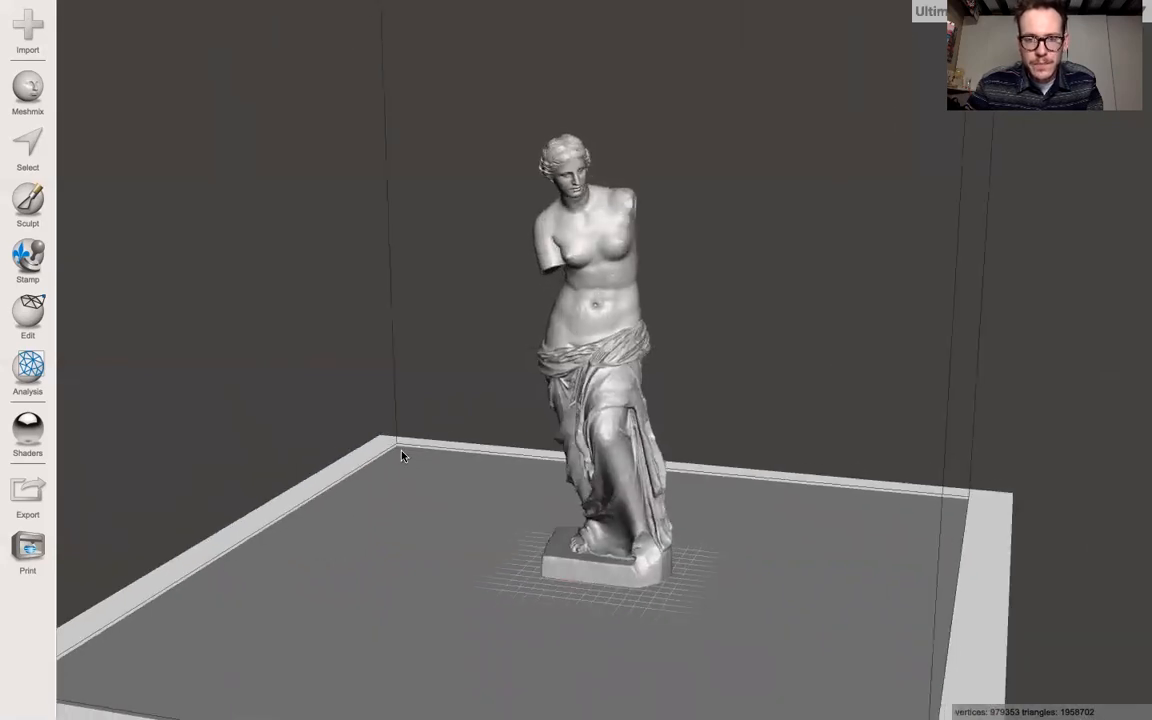
pyautogui.click(54, 46)
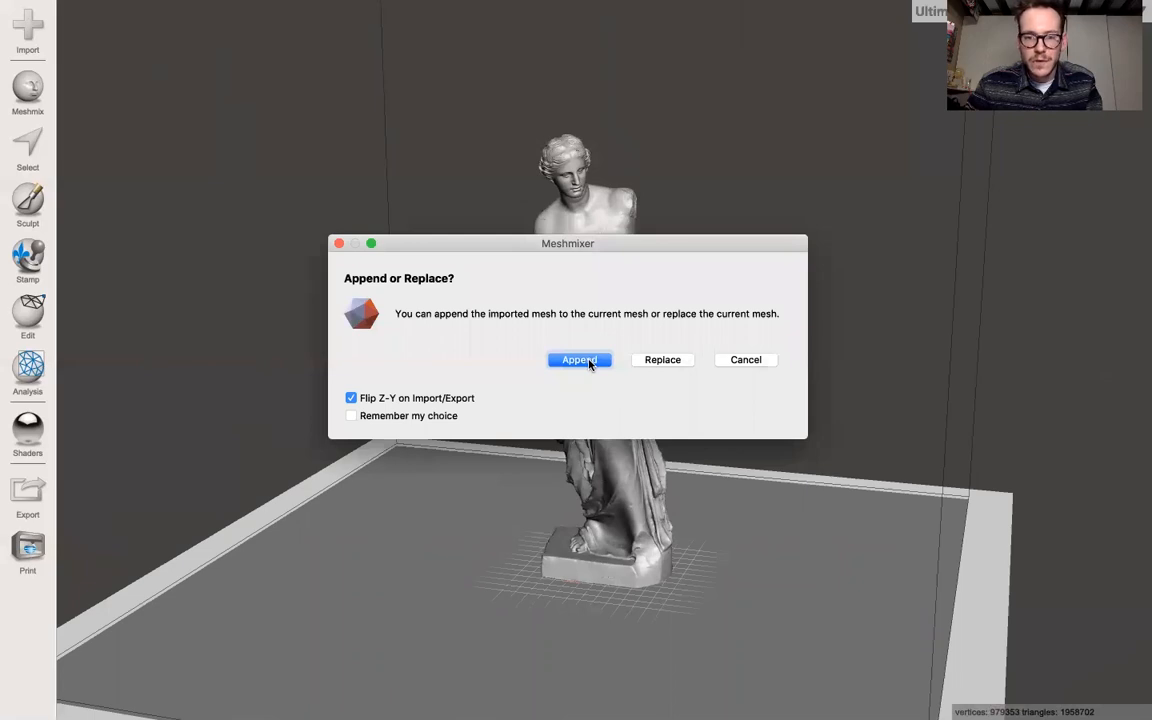
pyautogui.click(580, 360)
pyautogui.click(765, 108)
pyautogui.write('eins')
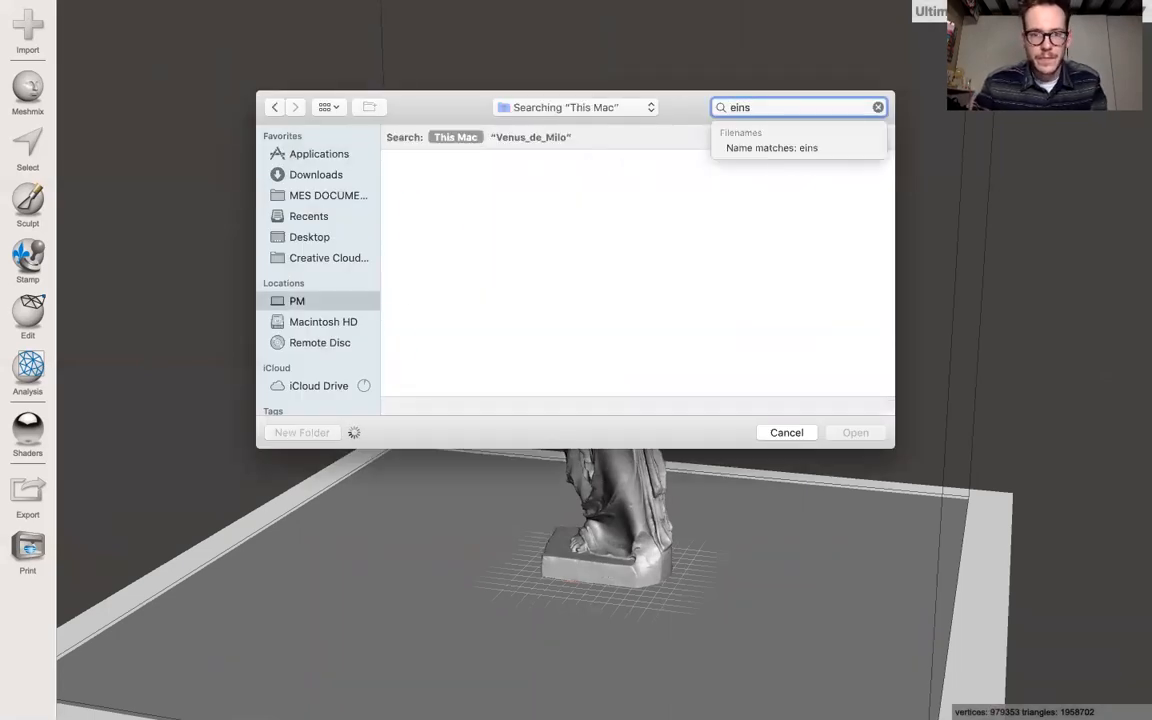
pyautogui.doubleClick(434, 205)
pyautogui.click(541, 190)
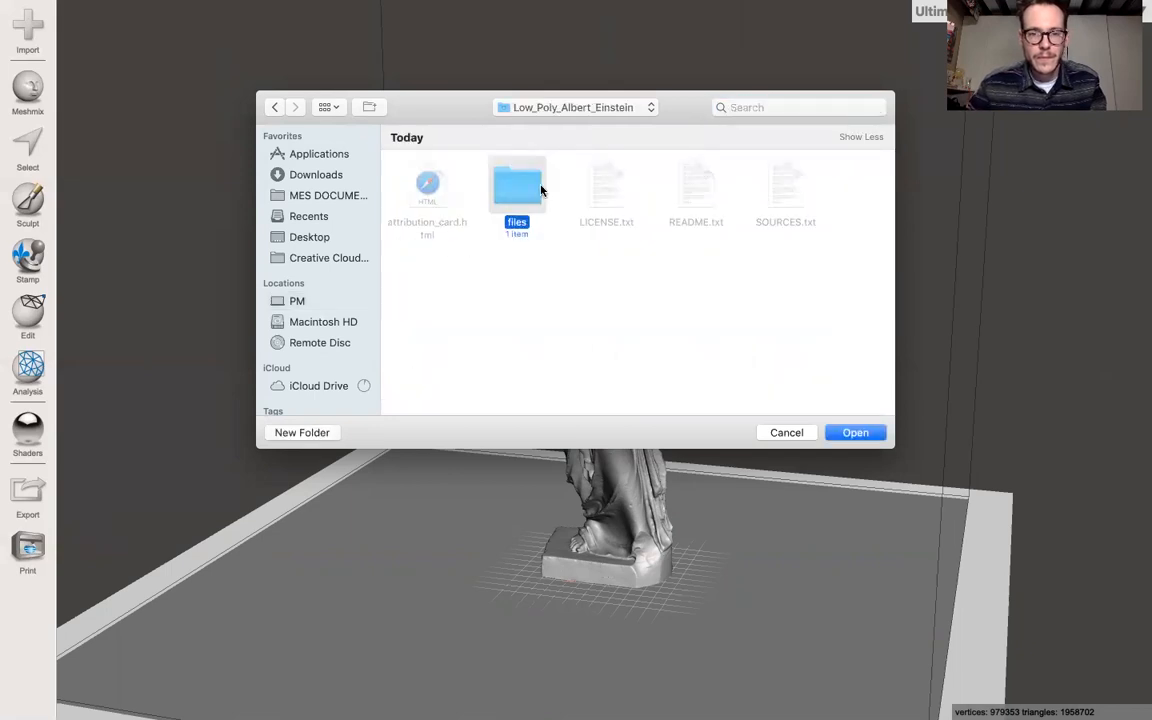
pyautogui.doubleClick(541, 190)
pyautogui.doubleClick(427, 190)
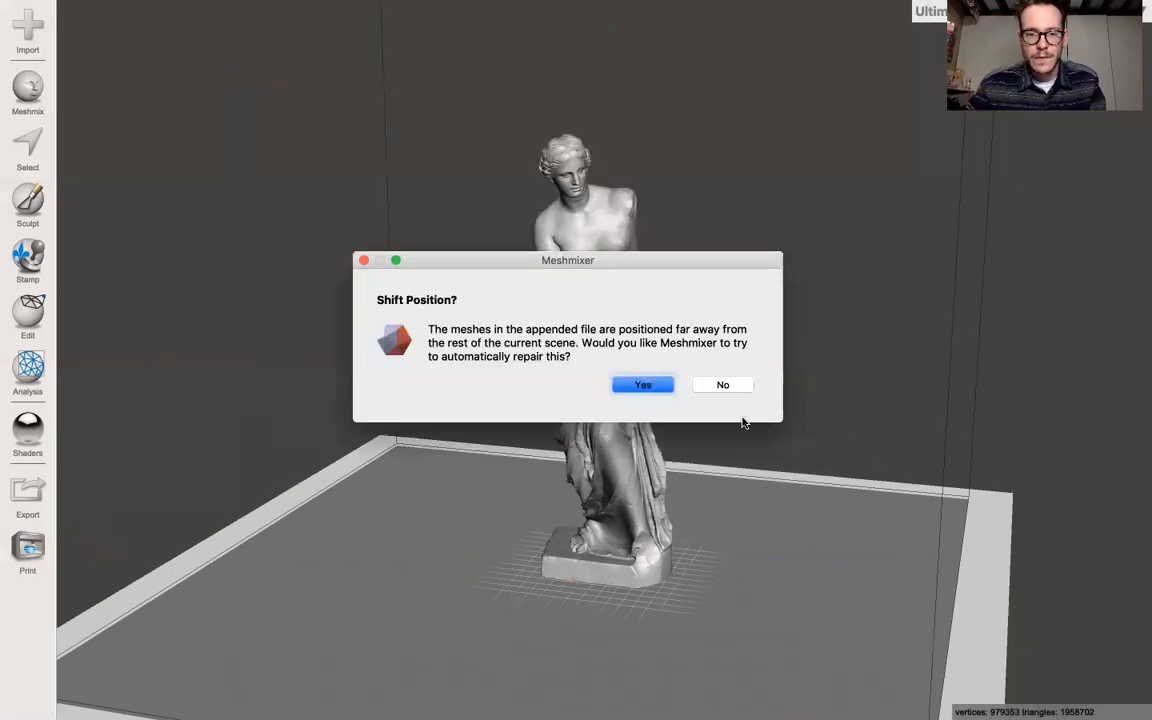
pyautogui.click(651, 386)
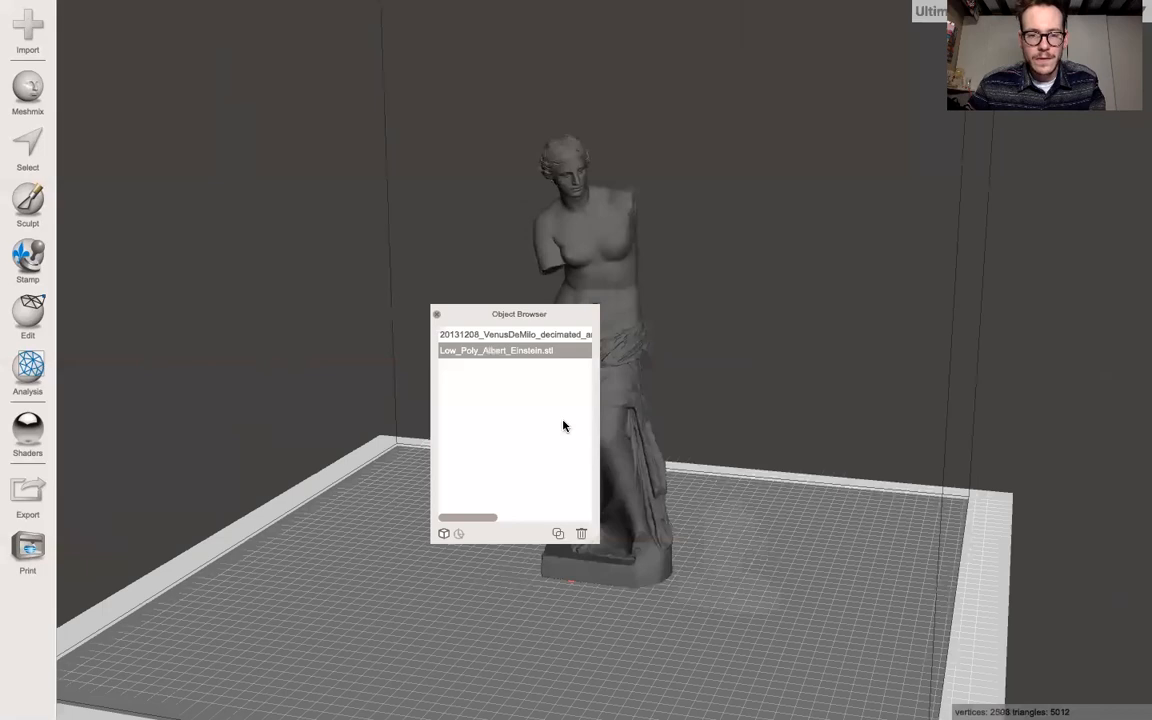
# Transform the Einstein bust up over the statue's head, to about X -1.4, Y 180.1, Z 186.5 mm.
pyautogui.moveTo(556, 317); pyautogui.dragTo(1092, 264)
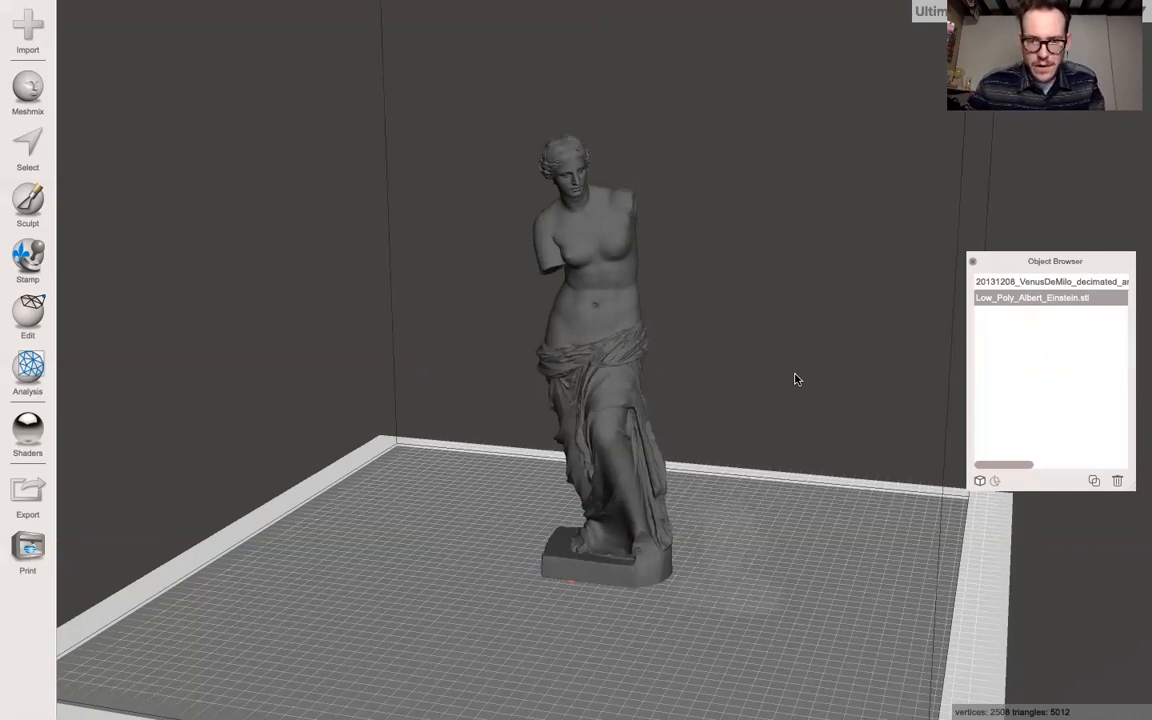
pyautogui.moveTo(800, 363); pyautogui.dragTo(828, 331, button='right')
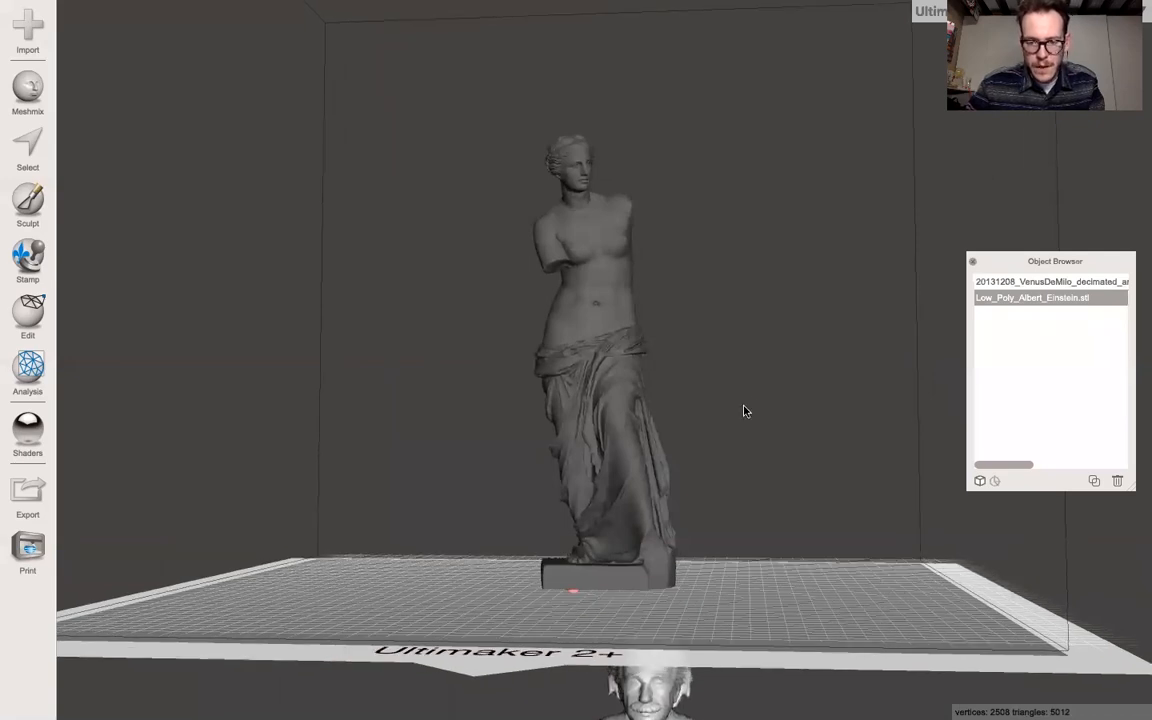
pyautogui.moveTo(648, 662); pyautogui.dragTo(668, 623, button='right')
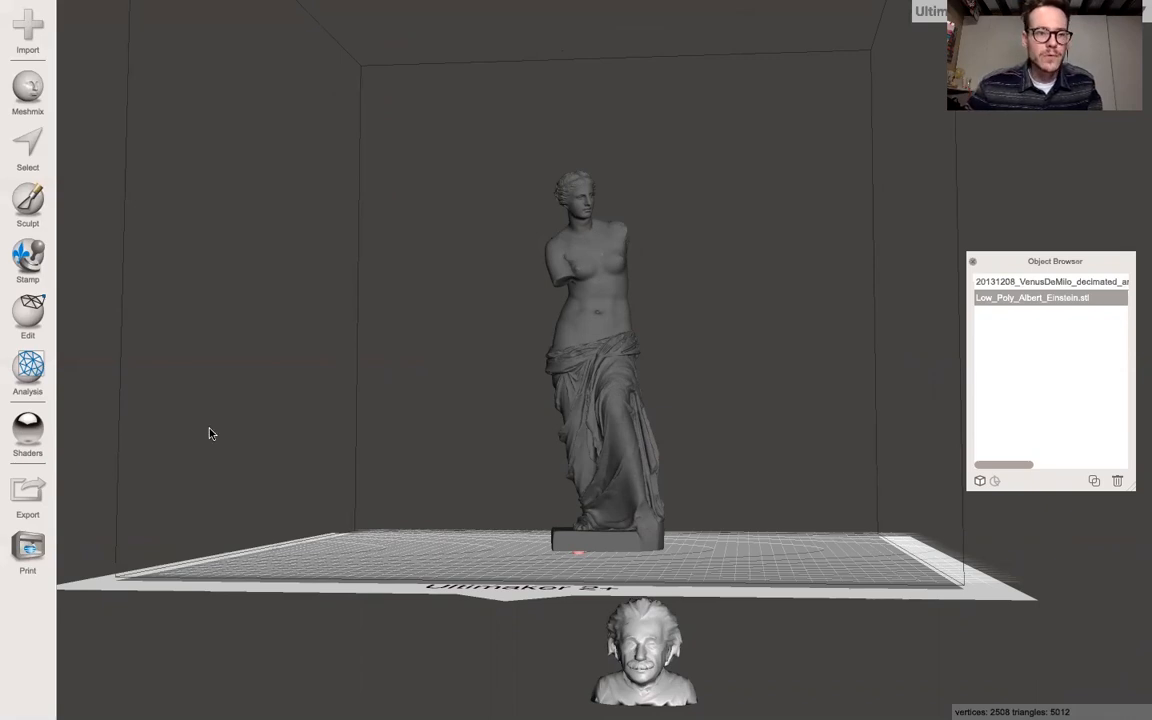
pyautogui.click(22, 322)
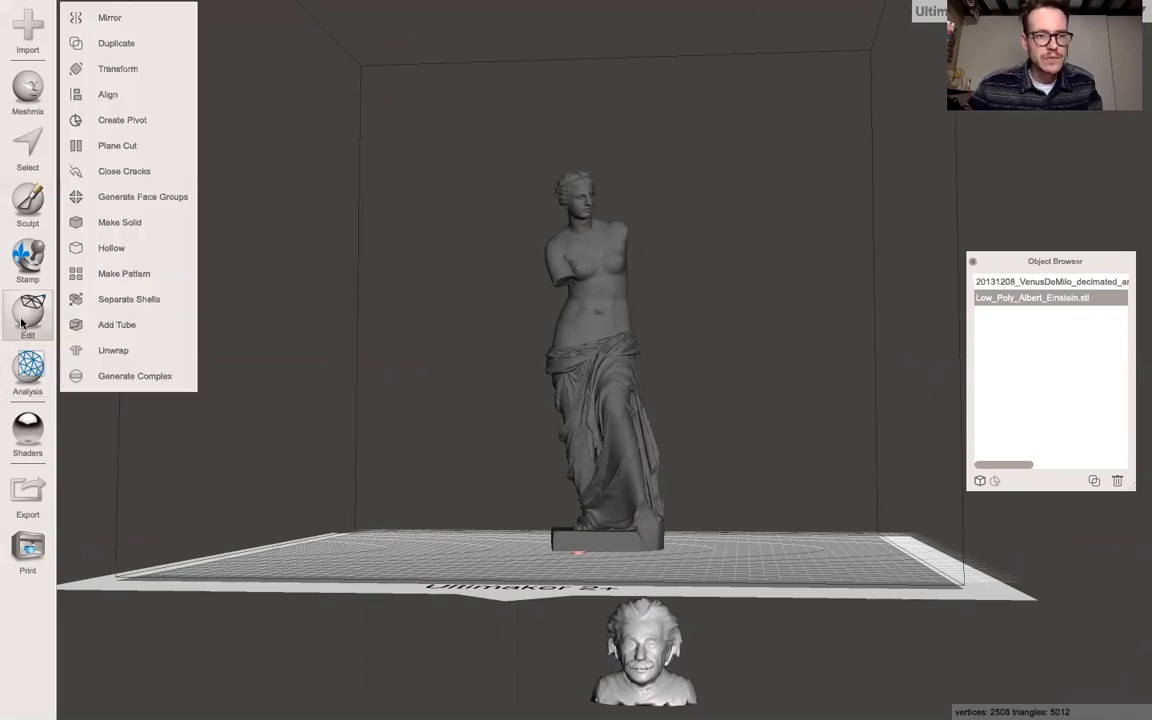
pyautogui.click(118, 70)
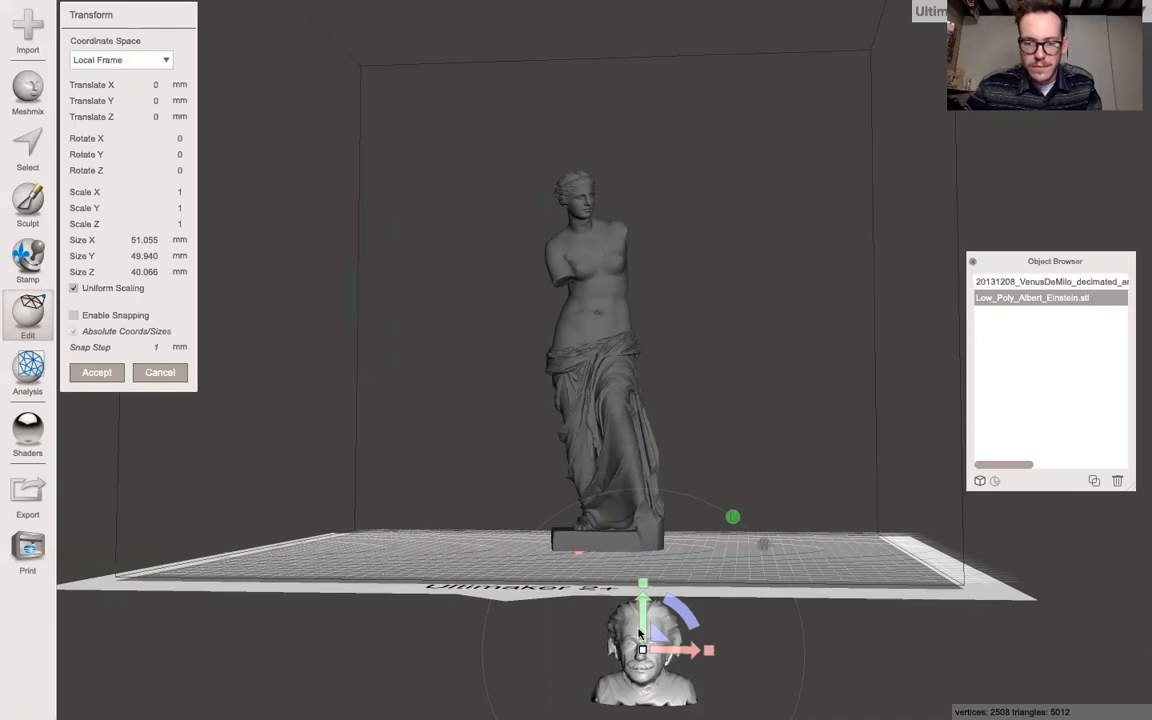
pyautogui.moveTo(641, 627); pyautogui.dragTo(627, 195)
pyautogui.moveTo(627, 232); pyautogui.dragTo(775, 263, button='right')
pyautogui.moveTo(336, 178); pyautogui.dragTo(652, 188)
pyautogui.moveTo(630, 80); pyautogui.dragTo(621, 164)
pyautogui.moveTo(725, 224); pyautogui.dragTo(645, 210, button='right')
pyautogui.moveTo(645, 210); pyautogui.dragTo(598, 213)
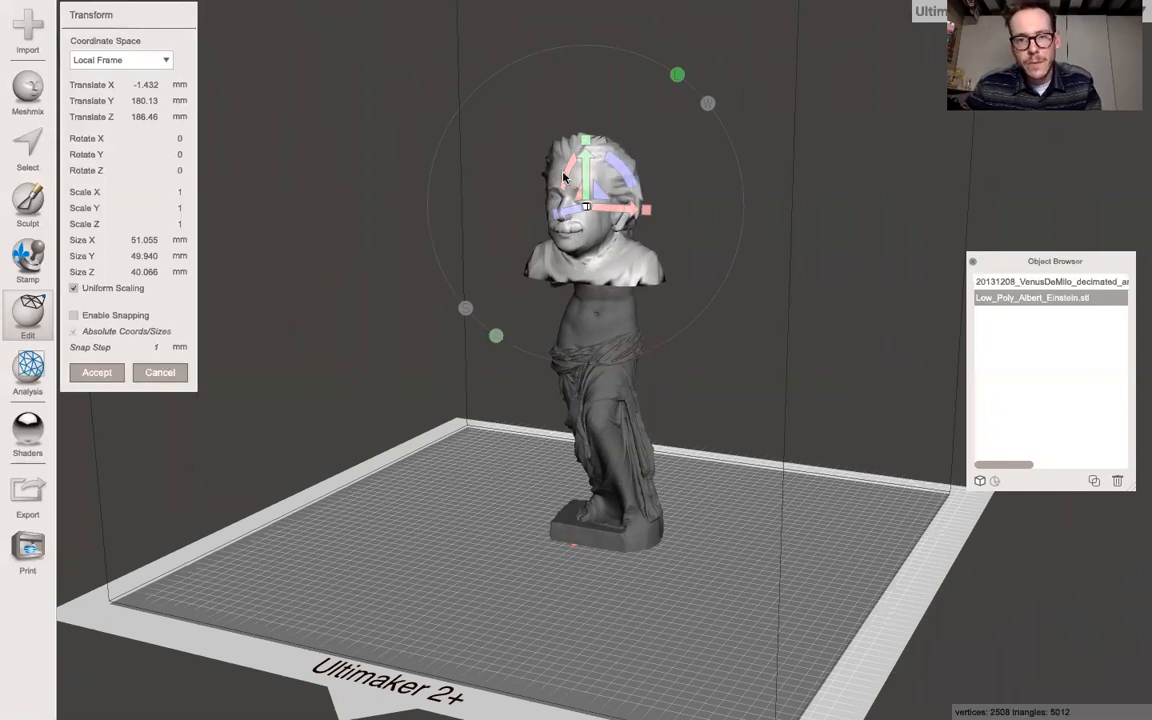
# Tilt the Einstein bust forward about 19° around X and scale it down uniformly to about 0.6.
pyautogui.moveTo(565, 177); pyautogui.dragTo(478, 244, button='right')
pyautogui.moveTo(543, 163); pyautogui.dragTo(532, 176)
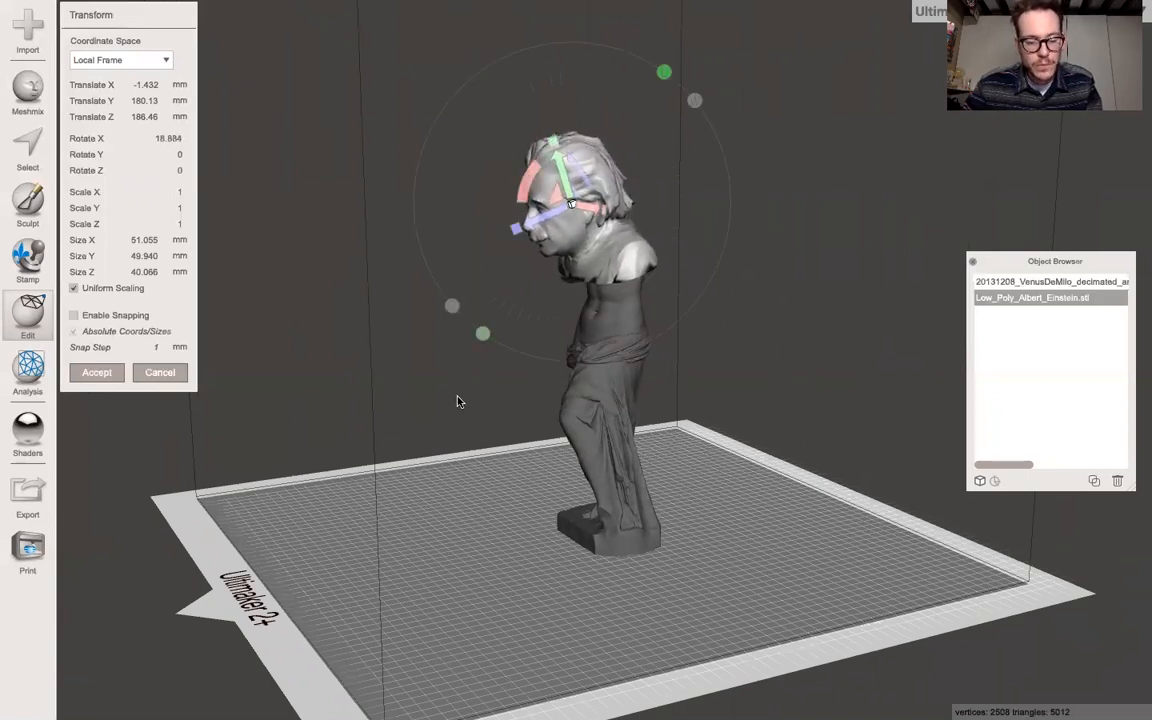
pyautogui.moveTo(457, 401); pyautogui.dragTo(590, 270, button='right')
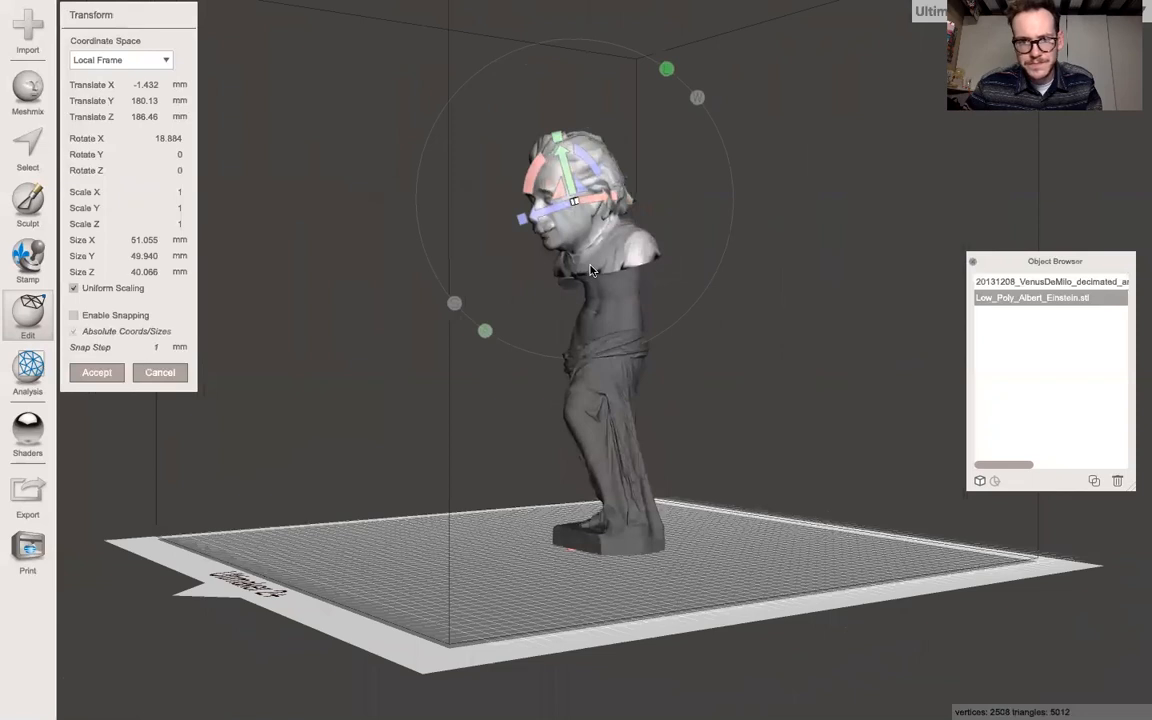
pyautogui.moveTo(575, 205); pyautogui.dragTo(532, 221)
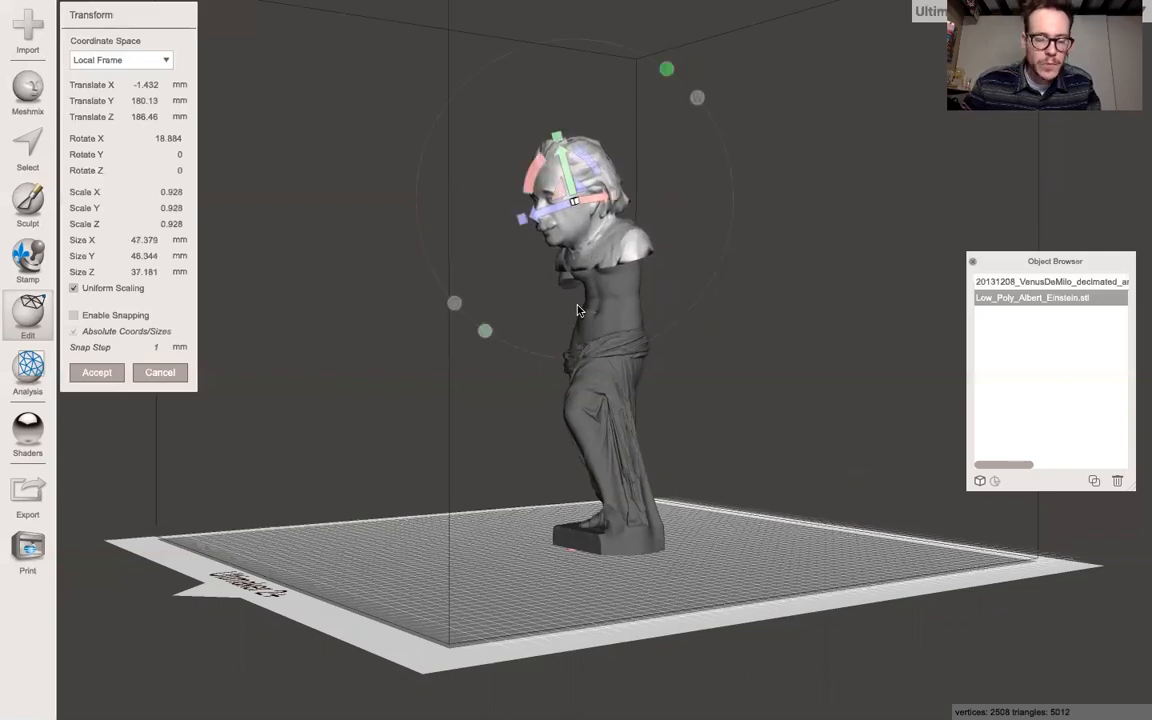
pyautogui.moveTo(565, 310); pyautogui.dragTo(534, 340, button='right')
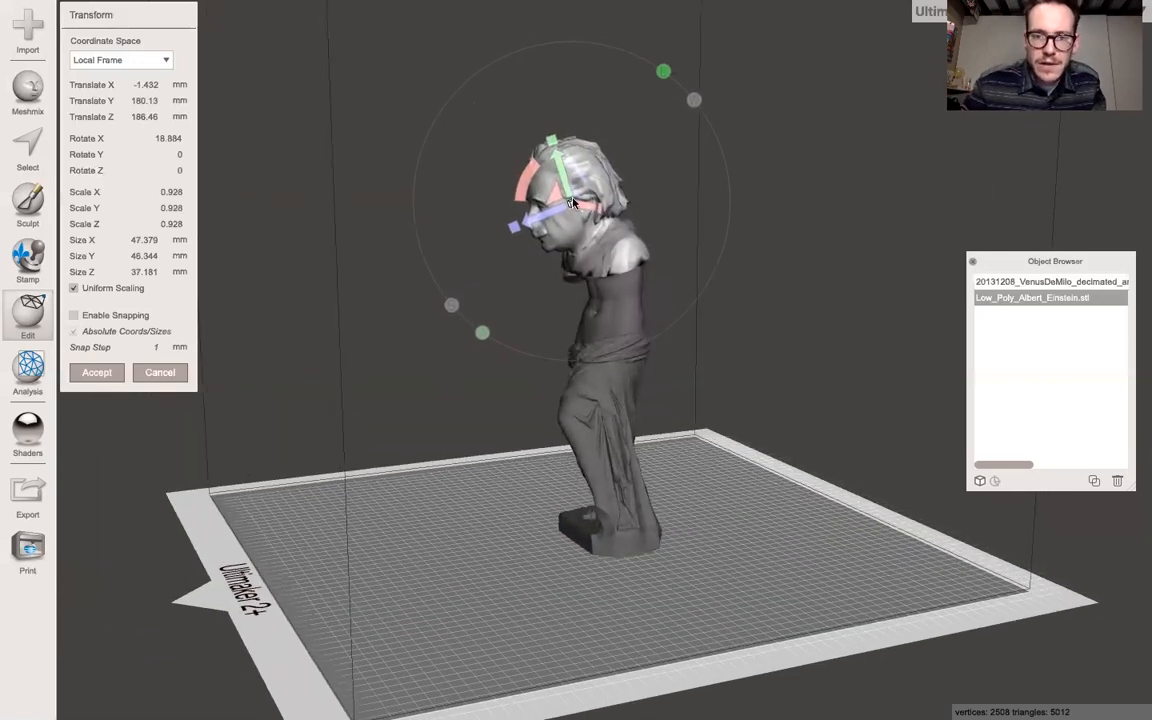
pyautogui.moveTo(570, 207); pyautogui.dragTo(629, 405)
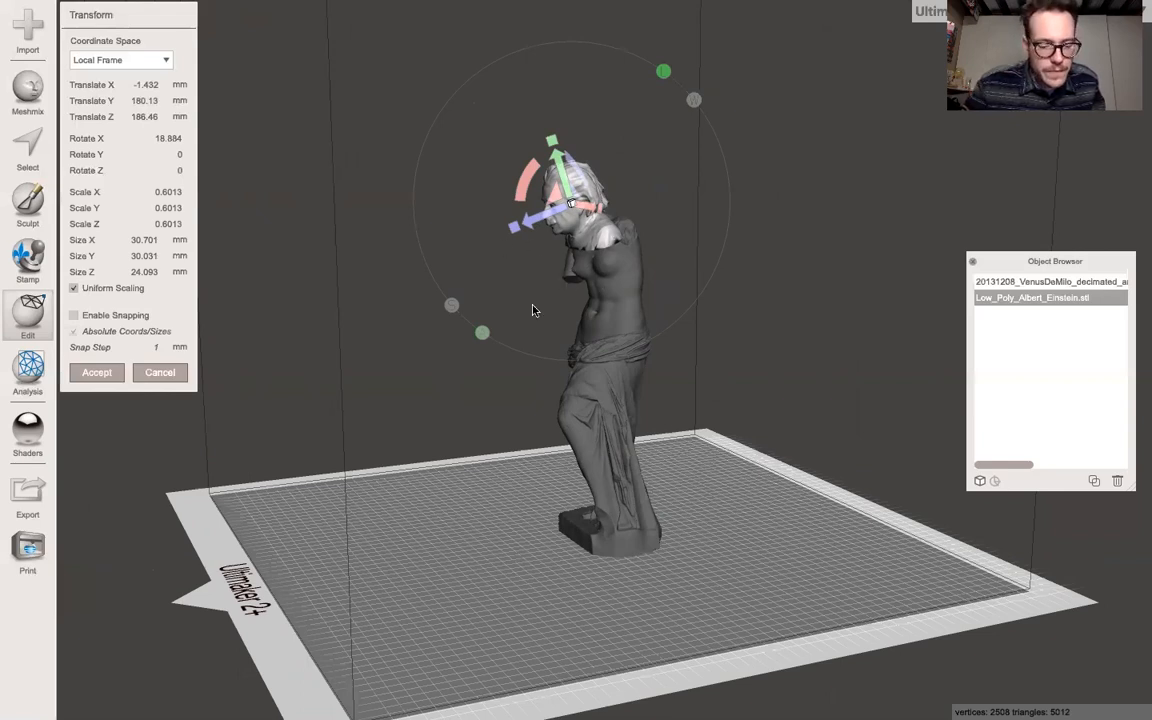
# Turn the bust about 17° around Y and 6° around Z, scale it to about 0.53, and align it with the neck.
pyautogui.moveTo(533, 310); pyautogui.dragTo(575, 262, button='right')
pyautogui.moveTo(567, 256); pyautogui.dragTo(593, 252)
pyautogui.moveTo(590, 297); pyautogui.dragTo(830, 237, button='right')
pyautogui.moveTo(669, 222); pyautogui.dragTo(656, 216)
pyautogui.moveTo(689, 291); pyautogui.dragTo(489, 275, button='right')
pyautogui.moveTo(561, 201); pyautogui.dragTo(645, 302)
pyautogui.moveTo(614, 288); pyautogui.dragTo(304, 277, button='right')
pyautogui.moveTo(518, 253); pyautogui.dragTo(880, 230, button='right')
pyautogui.moveTo(627, 157); pyautogui.dragTo(620, 192)
pyautogui.moveTo(567, 239); pyautogui.dragTo(641, 312, button='right')
pyautogui.moveTo(621, 206)
pyautogui.mouseDown()
pyautogui.moveTo(613, 211)
pyautogui.moveTo(630, 195)
pyautogui.mouseUp()
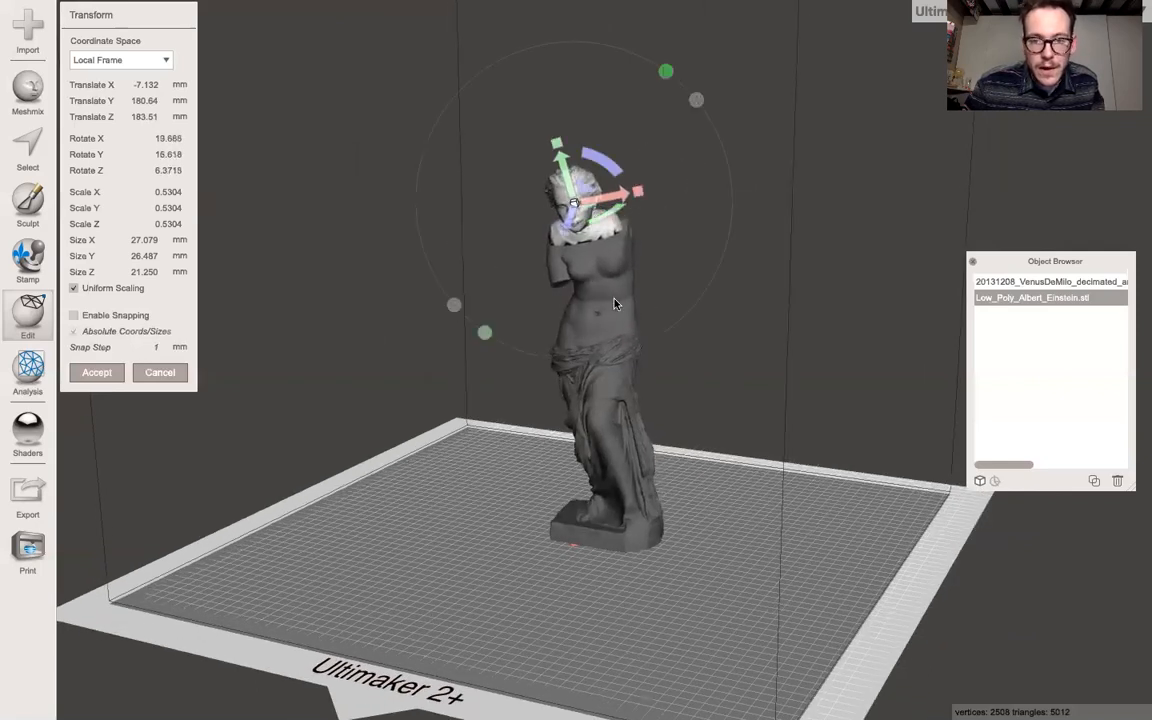
# Lower the Einstein bust onto the Venus's neck to about Y 178, Z 182.5 mm and accept the transform.
pyautogui.moveTo(548, 268); pyautogui.dragTo(603, 178, button='right')
pyautogui.moveTo(596, 170); pyautogui.dragTo(596, 179)
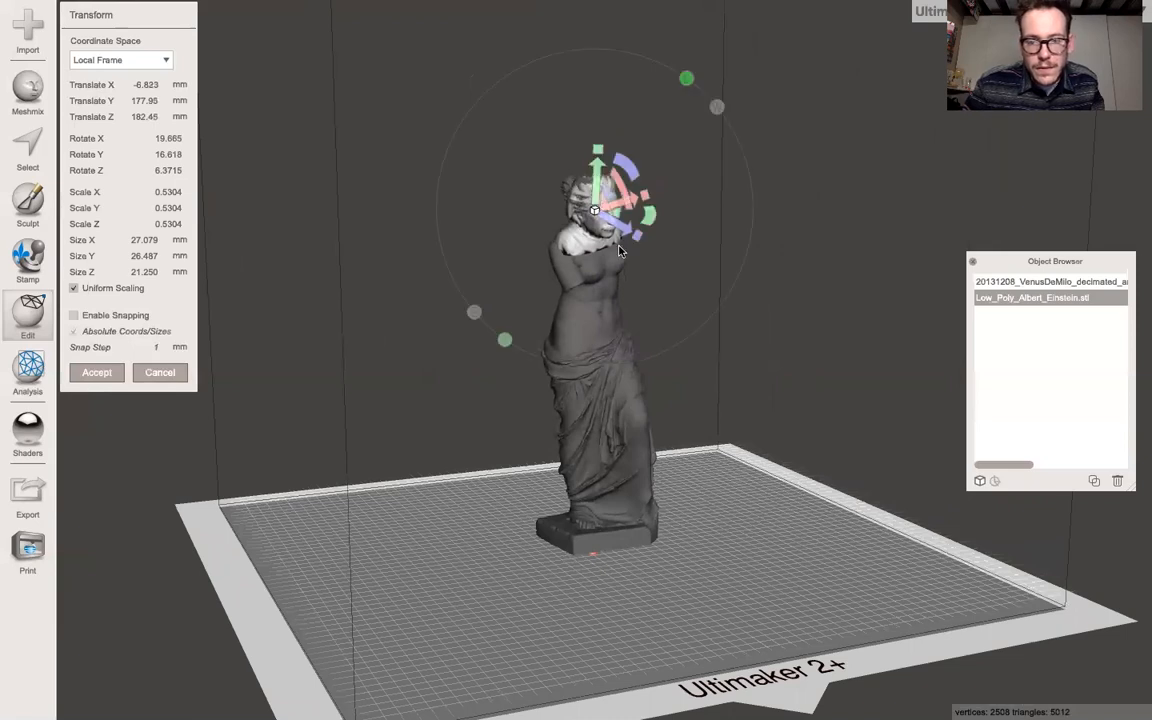
pyautogui.moveTo(620, 252); pyautogui.dragTo(538, 256, button='right')
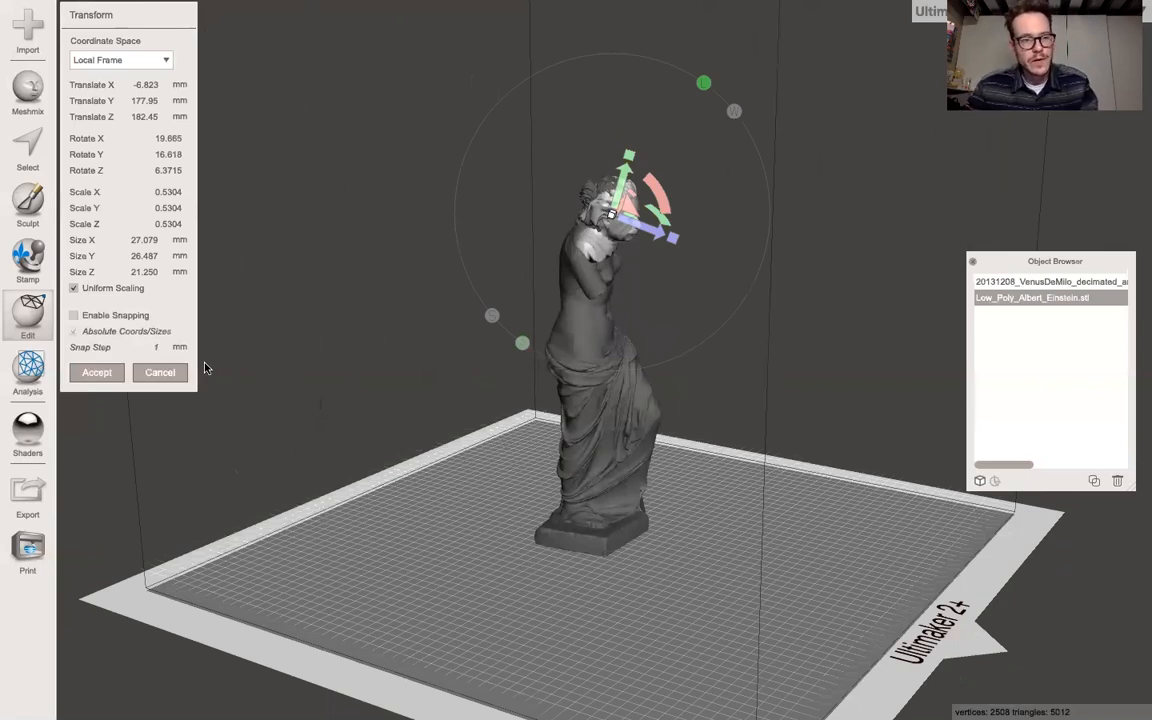
pyautogui.click(98, 372)
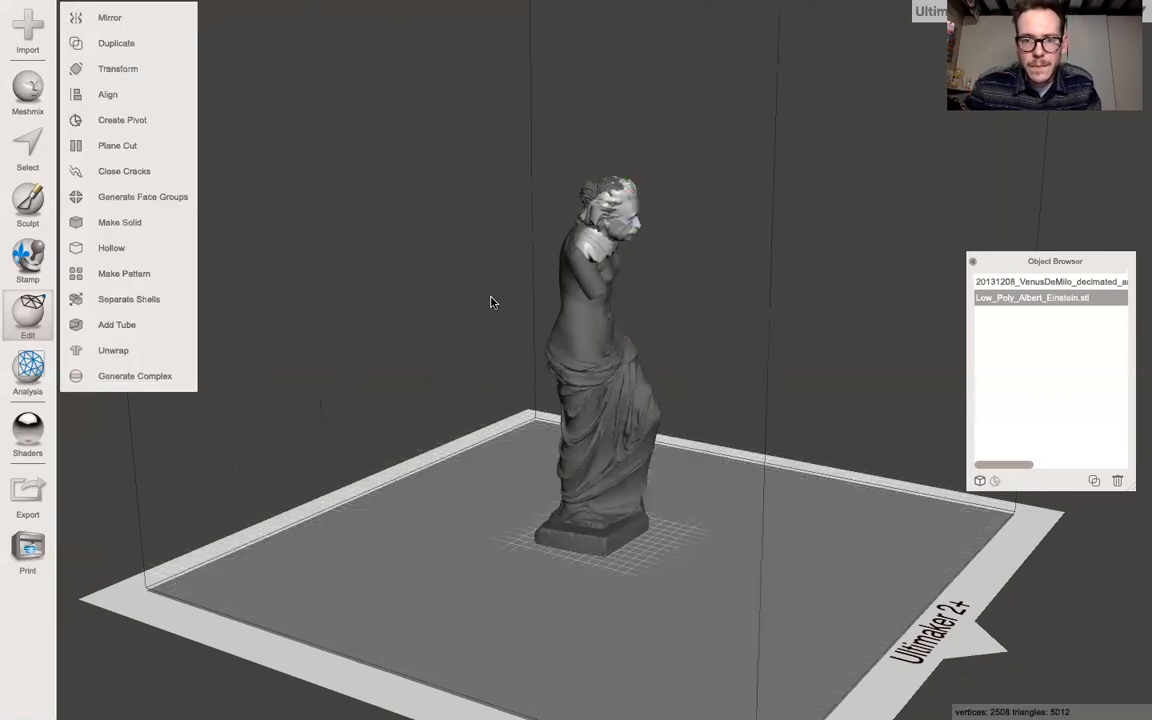
# Make the Einstein mesh active and set up the BubbleSmooth sculpting brush with size 39.
pyautogui.click(595, 310)
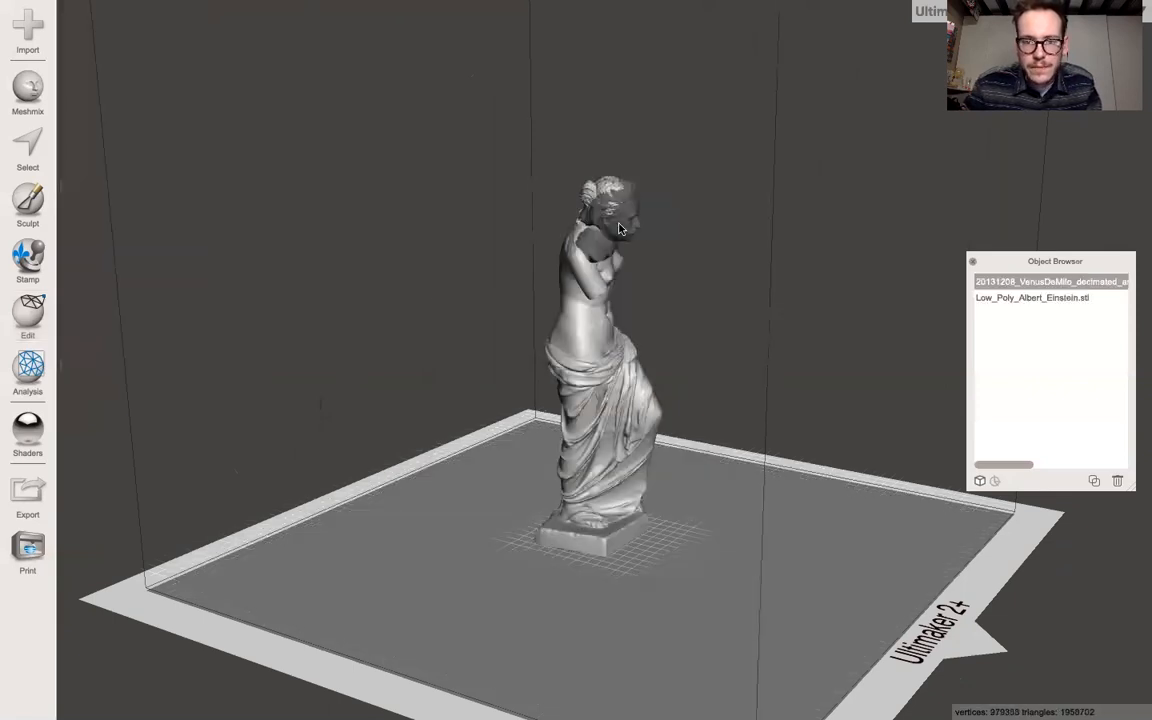
pyautogui.click(976, 298)
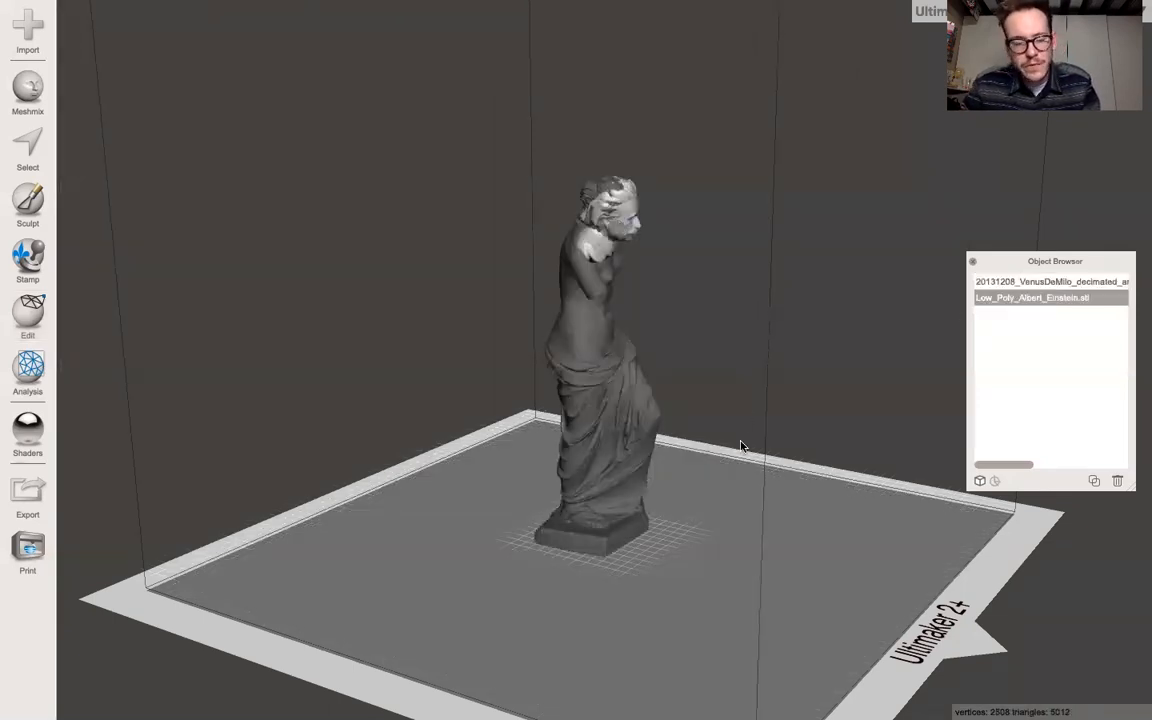
pyautogui.moveTo(741, 446); pyautogui.dragTo(576, 160, button='right')
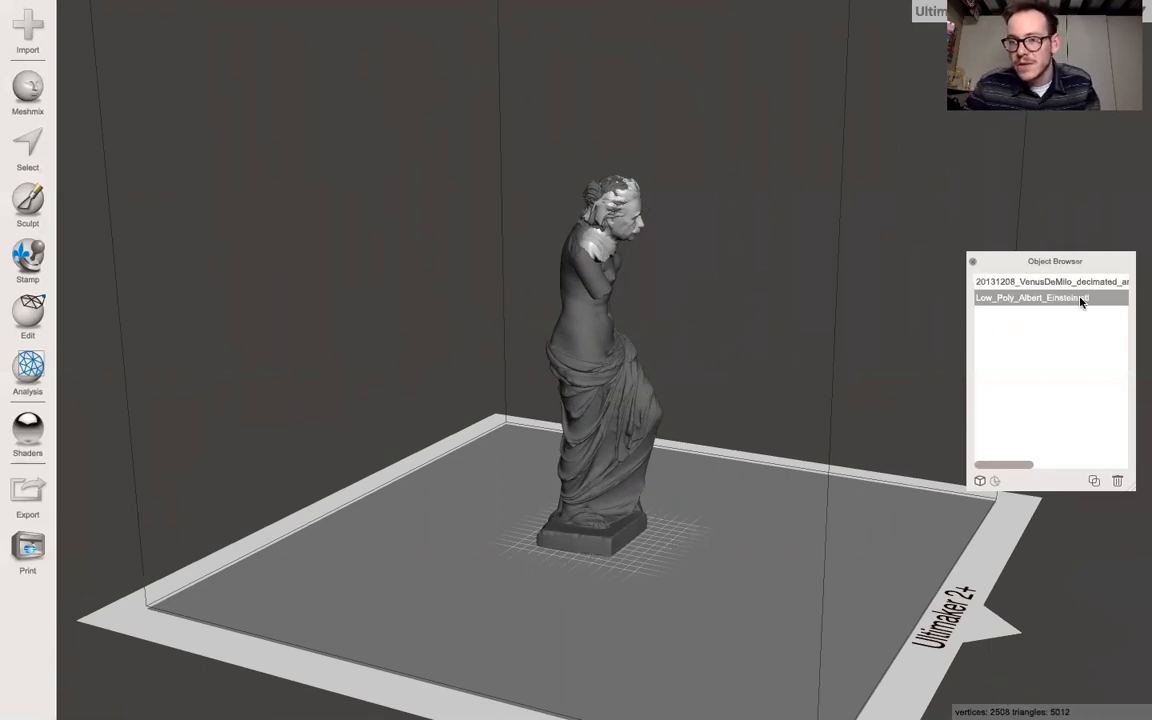
pyautogui.click(30, 203)
pyautogui.click(97, 53)
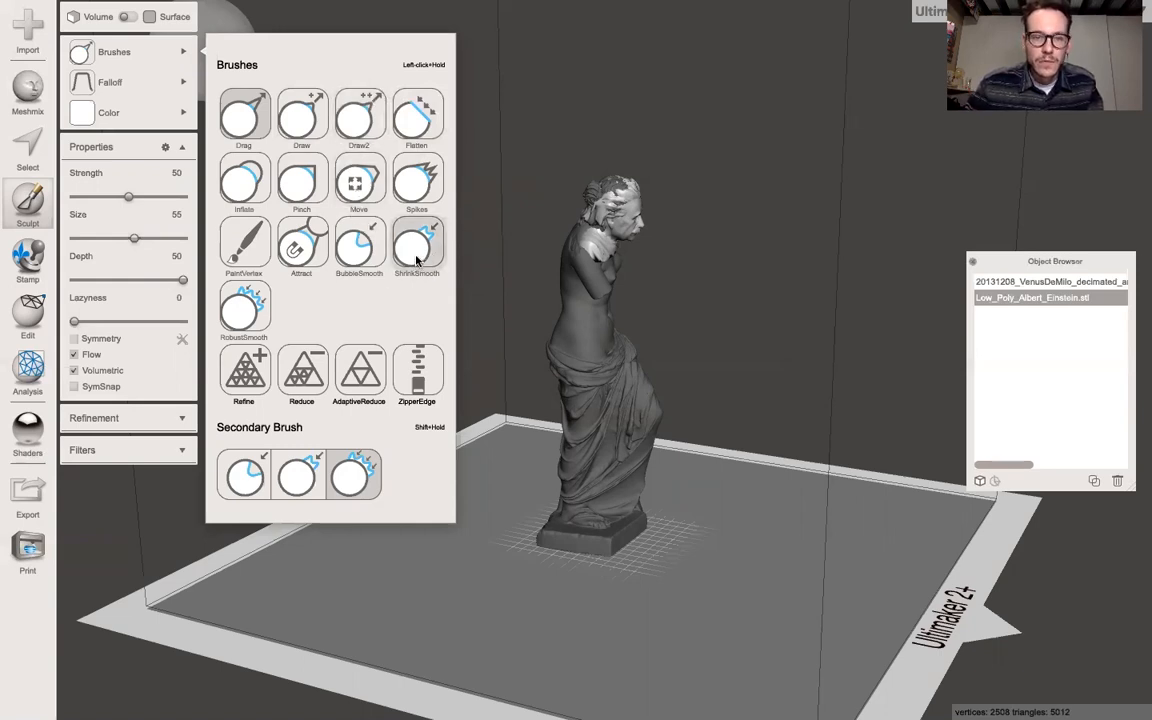
pyautogui.click(376, 238)
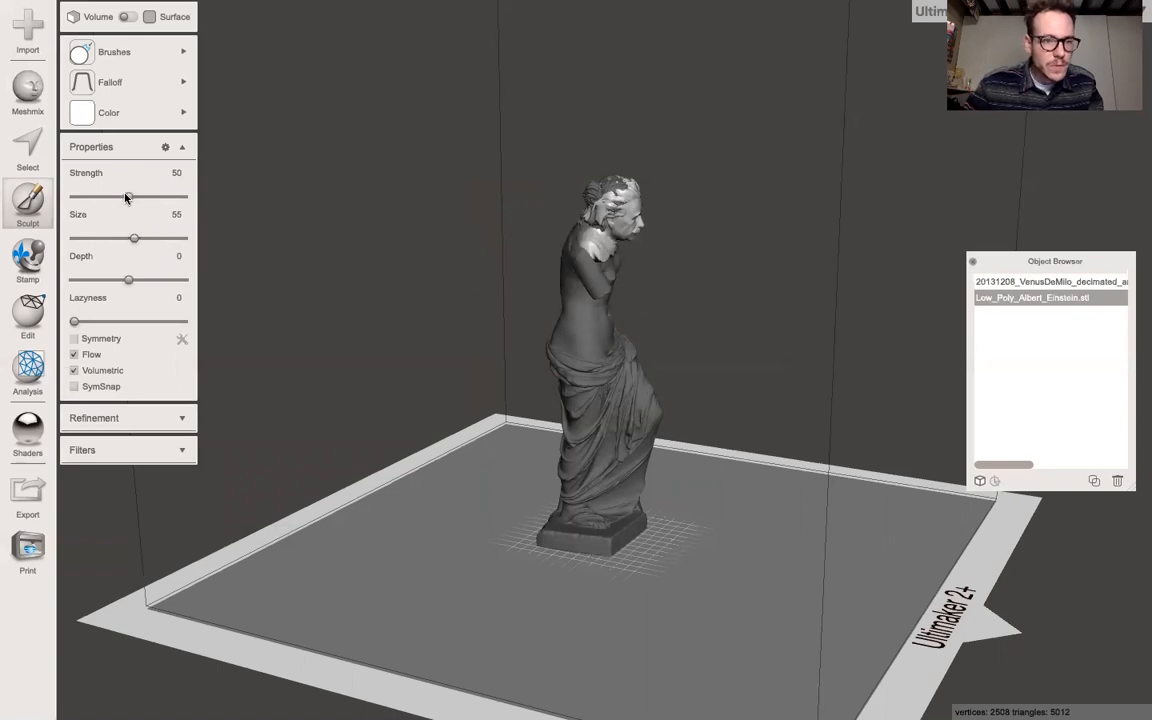
pyautogui.moveTo(131, 240); pyautogui.dragTo(125, 240)
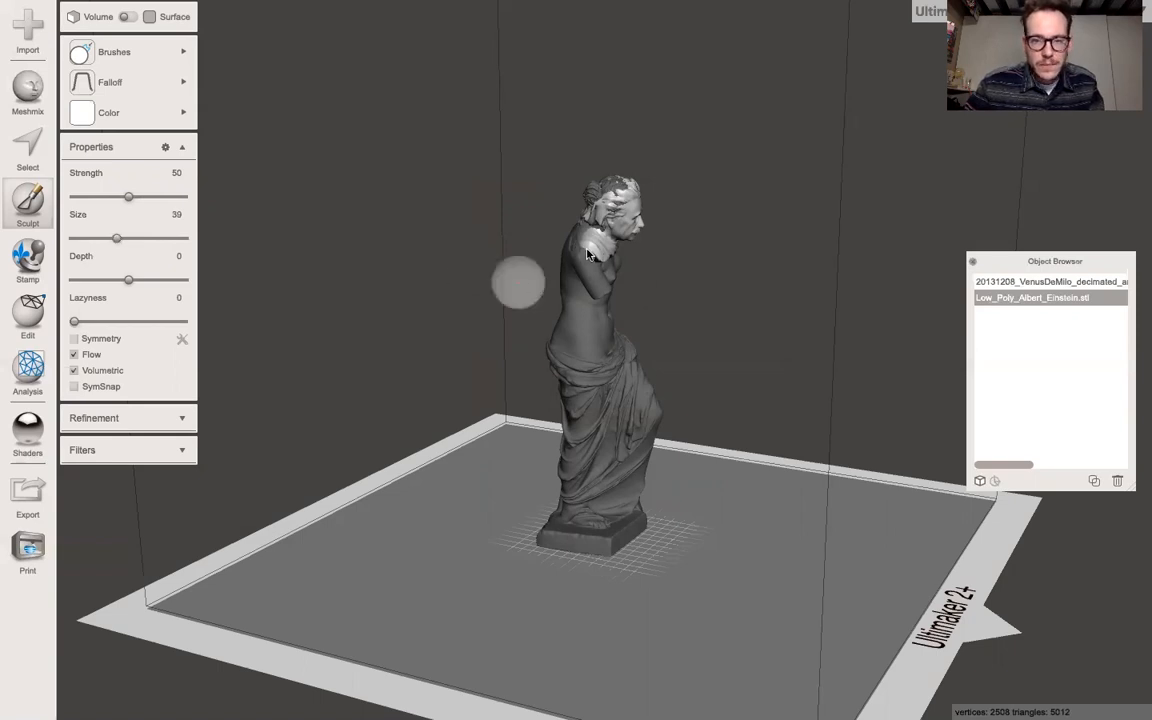
# Smooth the lower edge of the Einstein bust into the Venus's shoulder and upper chest with BubbleSmooth strokes.
pyautogui.scroll(5, 587, 258)
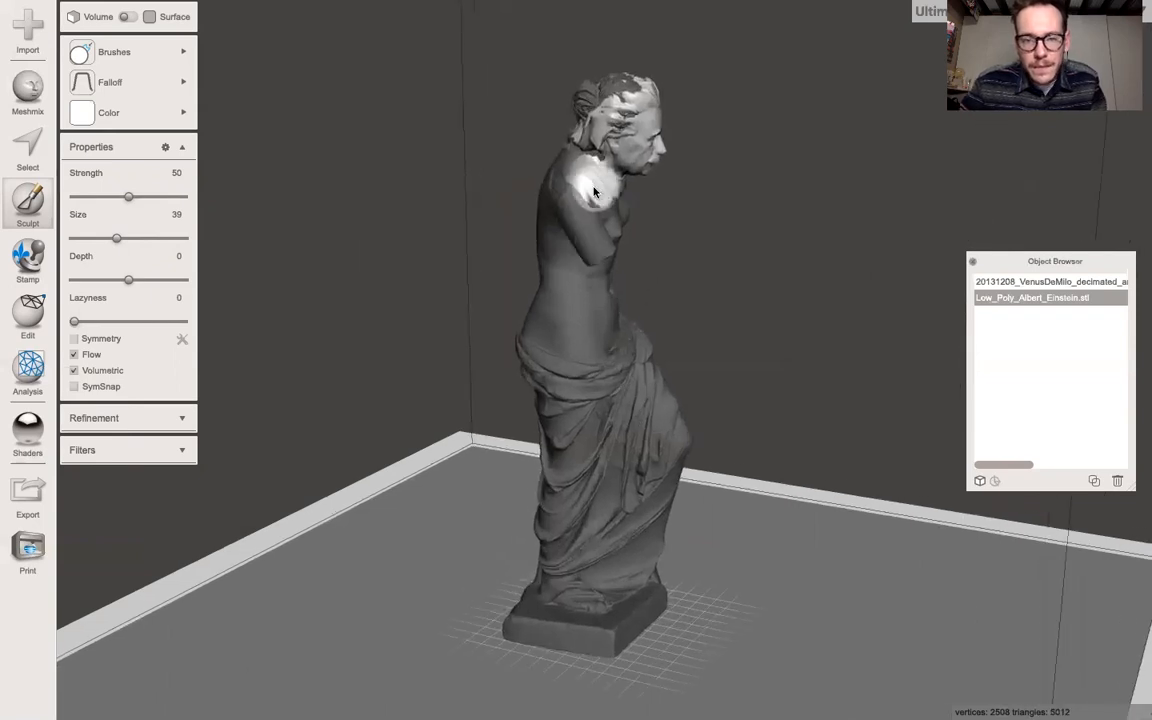
pyautogui.moveTo(590, 205); pyautogui.dragTo(612, 210)
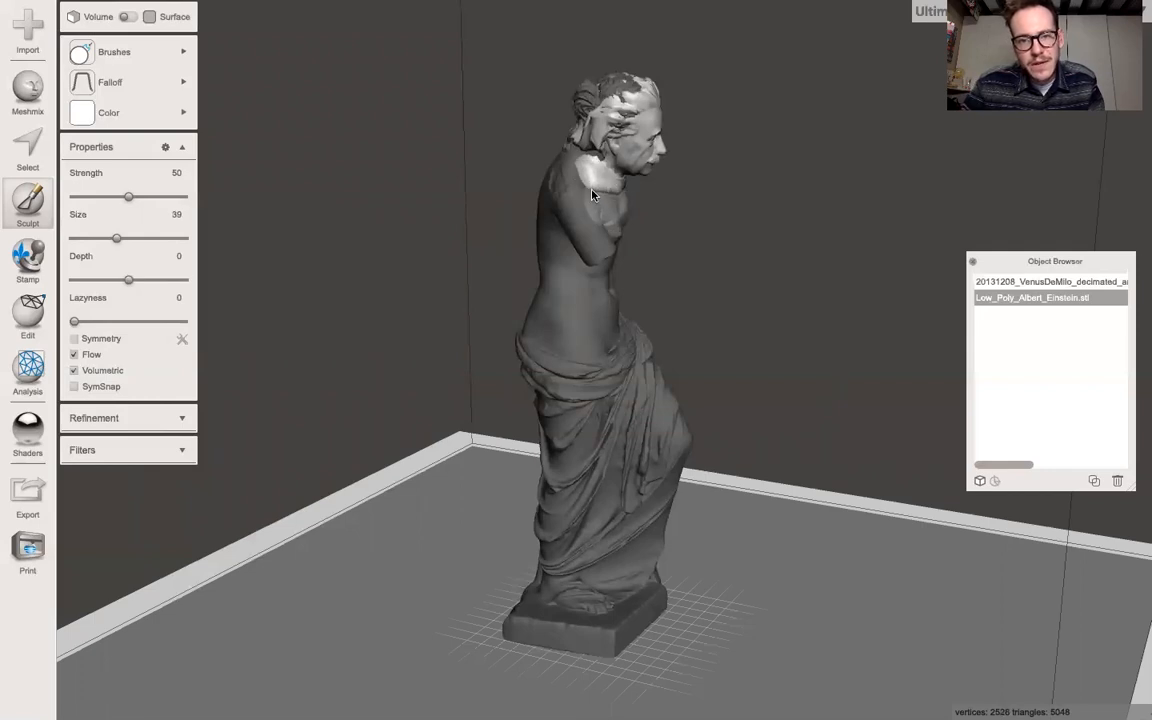
pyautogui.moveTo(590, 198); pyautogui.dragTo(580, 192)
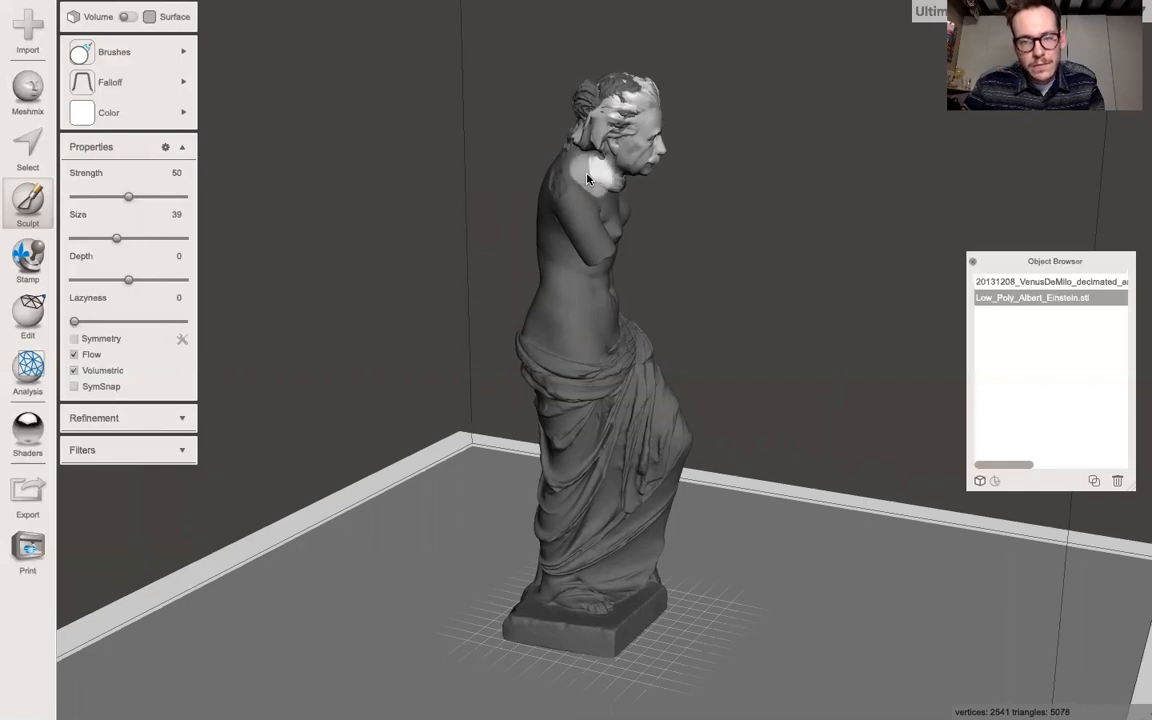
pyautogui.moveTo(634, 237); pyautogui.dragTo(410, 203, button='right')
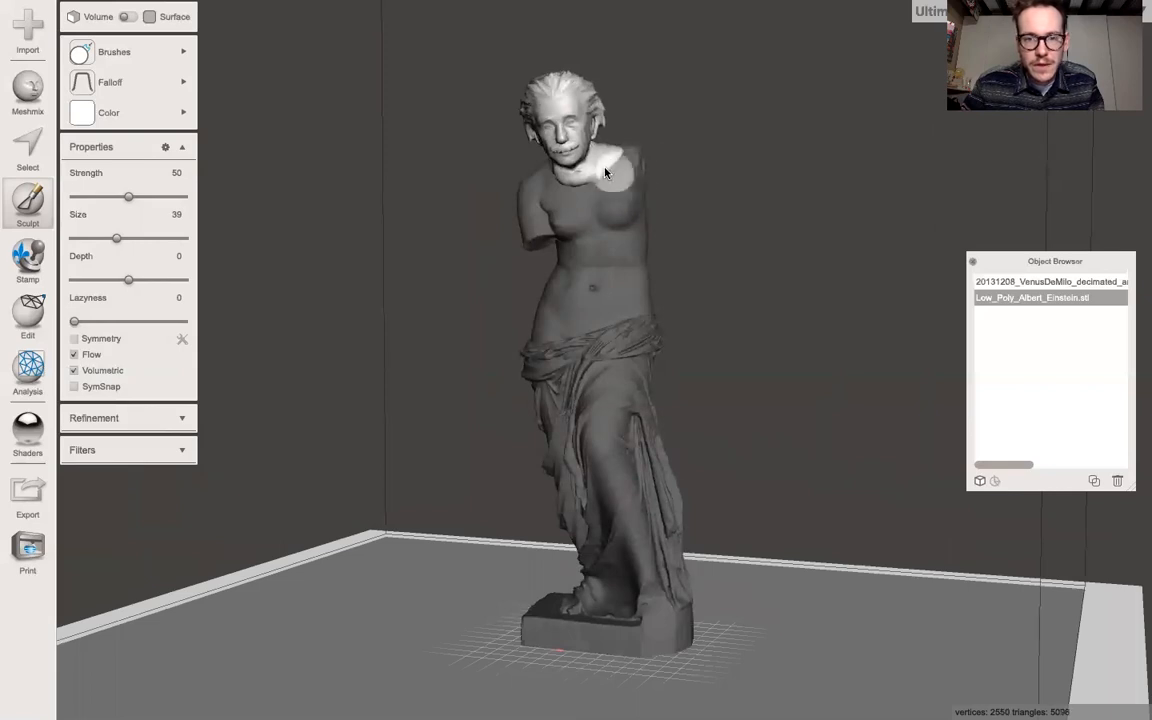
pyautogui.moveTo(594, 168); pyautogui.dragTo(645, 193)
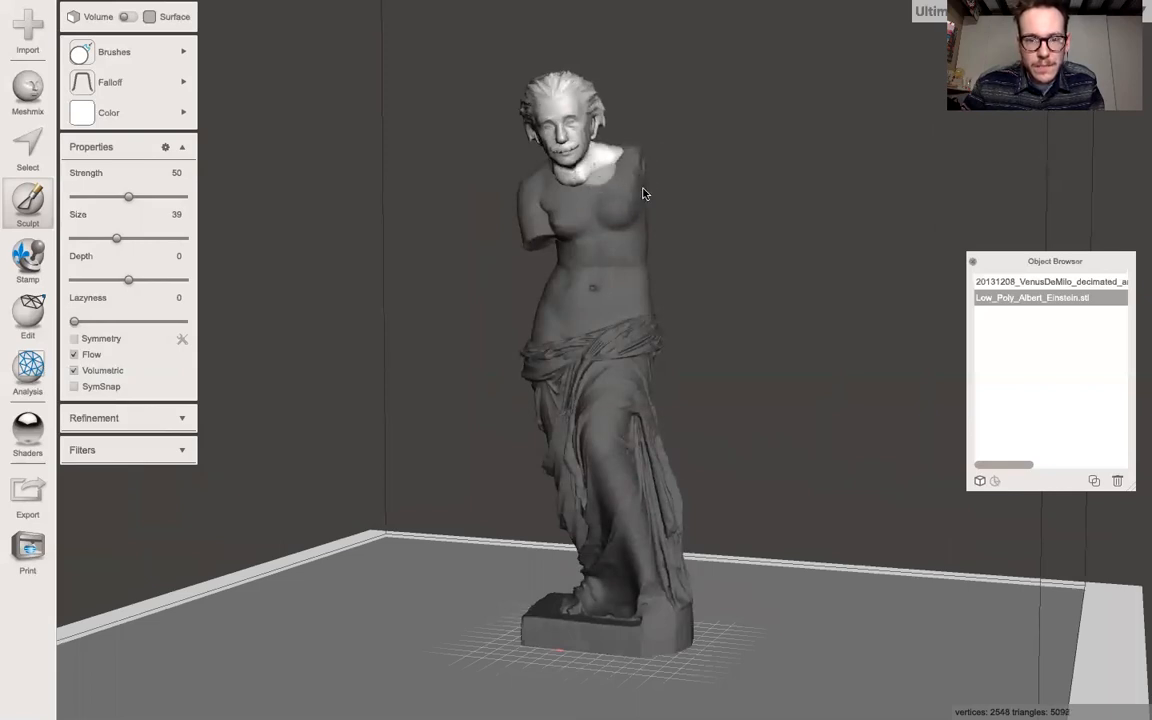
# Smooth the remaining bust edge beneath Einstein's chin and across the Venus's collarbone area.
pyautogui.moveTo(606, 173)
pyautogui.mouseDown(button='right')
pyautogui.moveTo(598, 160)
pyautogui.moveTo(610, 170)
pyautogui.mouseUp(button='right')
pyautogui.scroll(4, 591, 154)
pyautogui.scroll(-3, 601, 120)
pyautogui.moveTo(572, 56)
pyautogui.mouseDown()
pyautogui.moveTo(545, 64)
pyautogui.moveTo(597, 78)
pyautogui.moveTo(578, 121)
pyautogui.mouseUp()
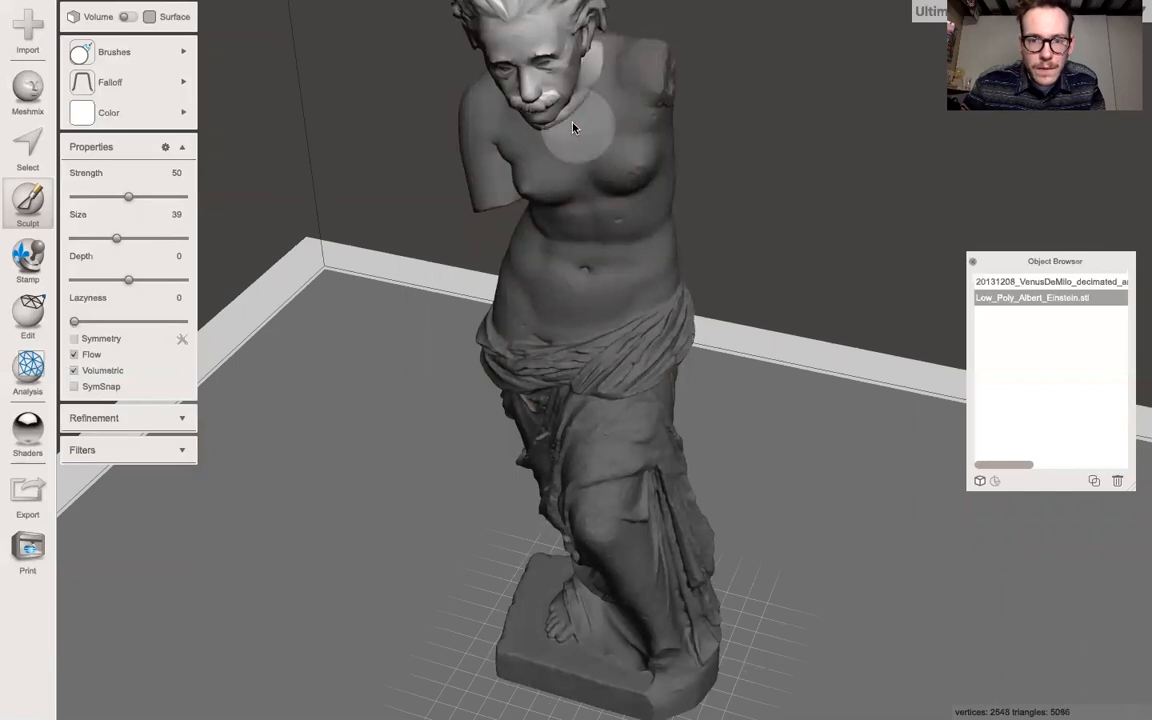
pyautogui.moveTo(560, 162); pyautogui.dragTo(550, 98, button='right')
pyautogui.moveTo(547, 87)
pyautogui.mouseDown()
pyautogui.moveTo(559, 79)
pyautogui.moveTo(544, 72)
pyautogui.moveTo(599, 71)
pyautogui.moveTo(581, 65)
pyautogui.moveTo(634, 72)
pyautogui.mouseUp()
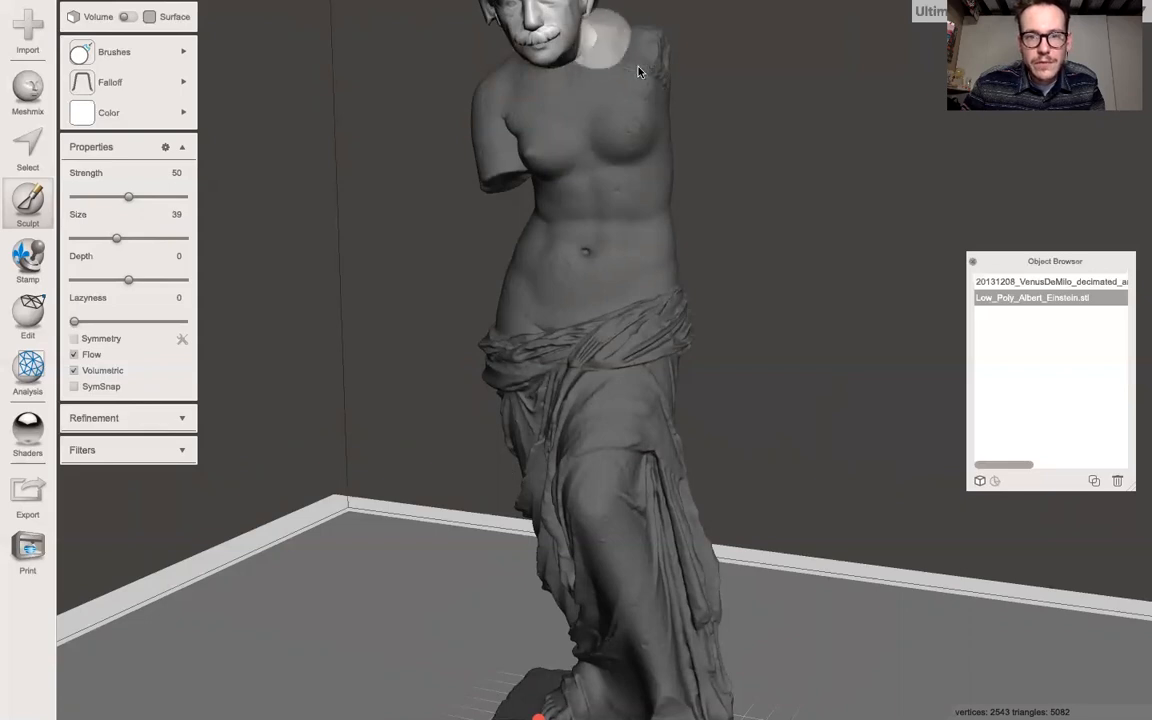
# Smooth the bust's other neck side into the Venus's shoulder, and brush over the back of Einstein's head.
pyautogui.moveTo(605, 128); pyautogui.dragTo(500, 206, button='right')
pyautogui.moveTo(597, 68)
pyautogui.mouseDown()
pyautogui.moveTo(588, 75)
pyautogui.moveTo(594, 65)
pyautogui.mouseUp()
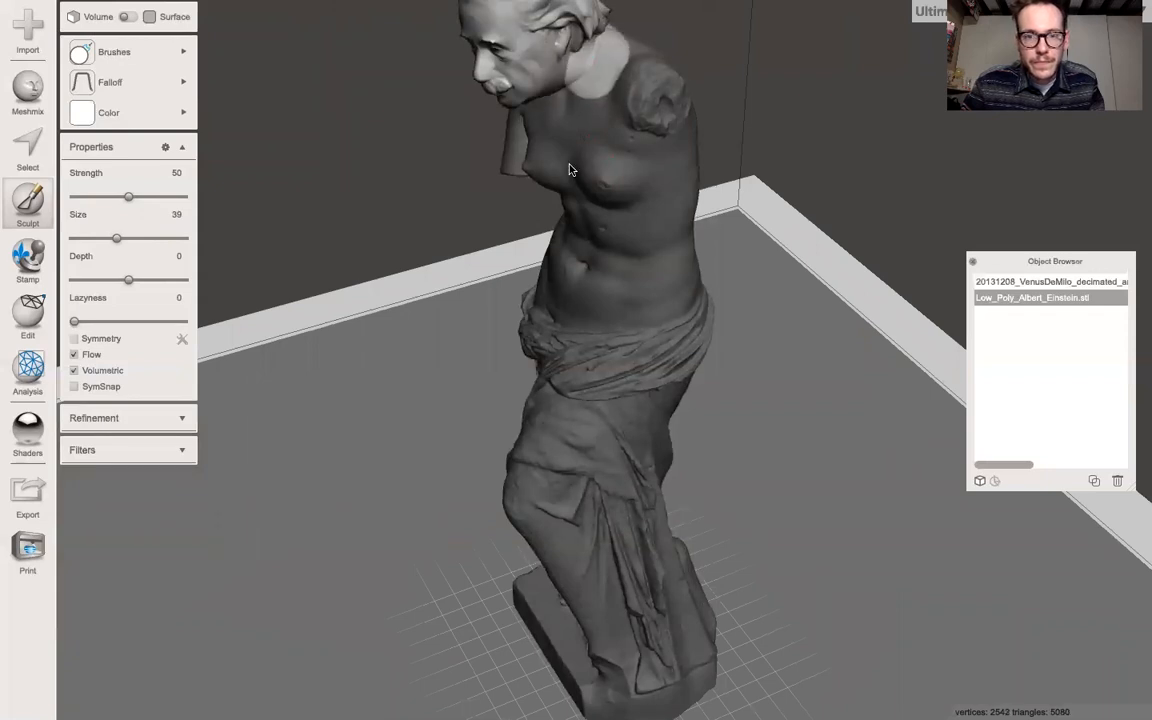
pyautogui.moveTo(623, 127)
pyautogui.mouseDown(button='right')
pyautogui.moveTo(483, 183)
pyautogui.moveTo(637, 225)
pyautogui.moveTo(489, 239)
pyautogui.moveTo(686, 252)
pyautogui.moveTo(555, 257)
pyautogui.mouseUp(button='right')
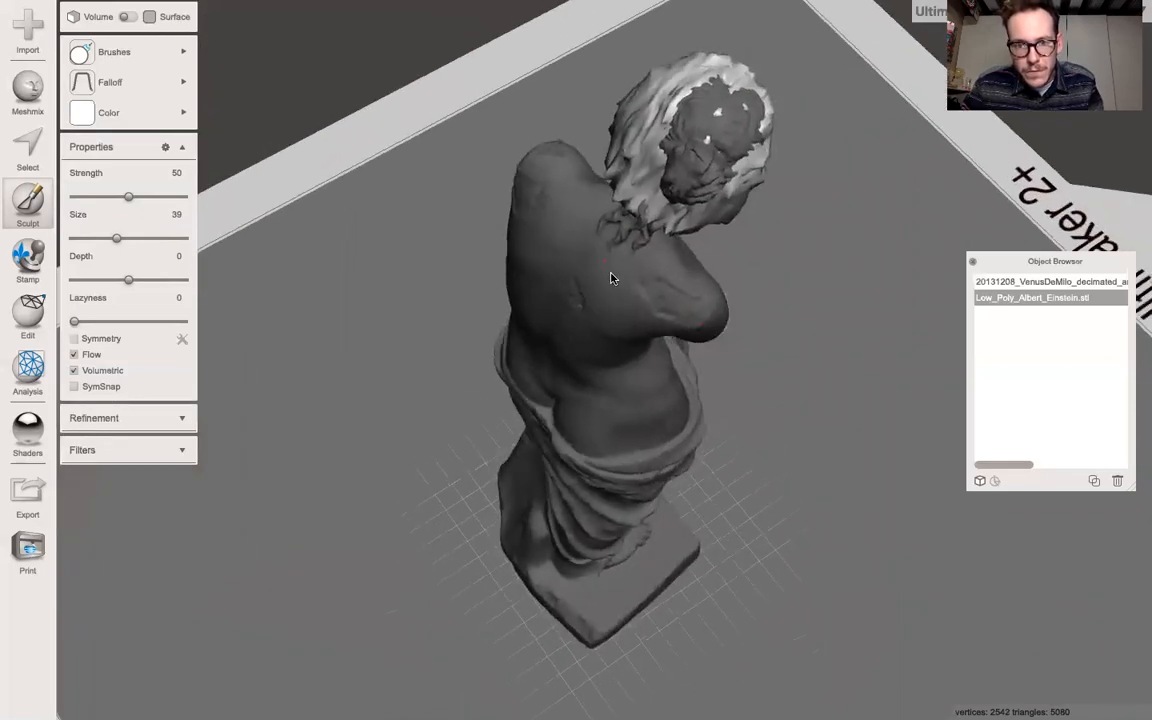
pyautogui.moveTo(689, 165)
pyautogui.mouseDown()
pyautogui.moveTo(633, 112)
pyautogui.moveTo(604, 145)
pyautogui.moveTo(611, 158)
pyautogui.moveTo(718, 117)
pyautogui.mouseUp()
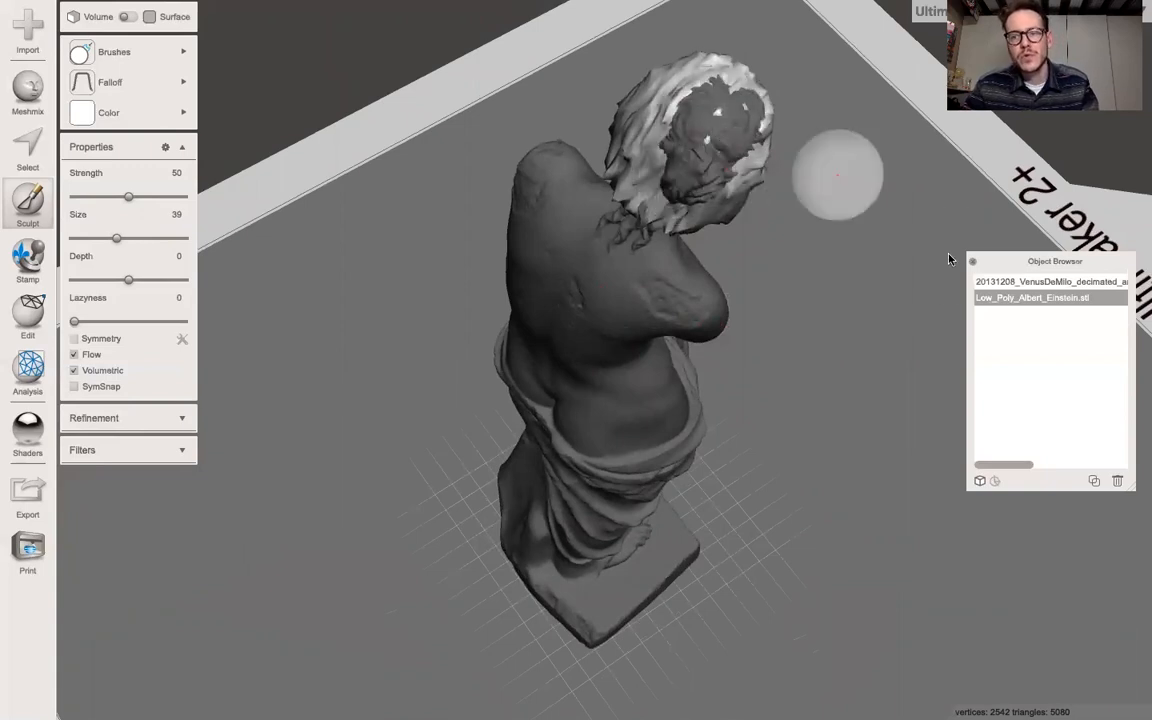
# Make the Venus mesh active and use the ShrinkSmooth brush on her hair protruding through the back of Einstein's head.
pyautogui.click(1048, 282)
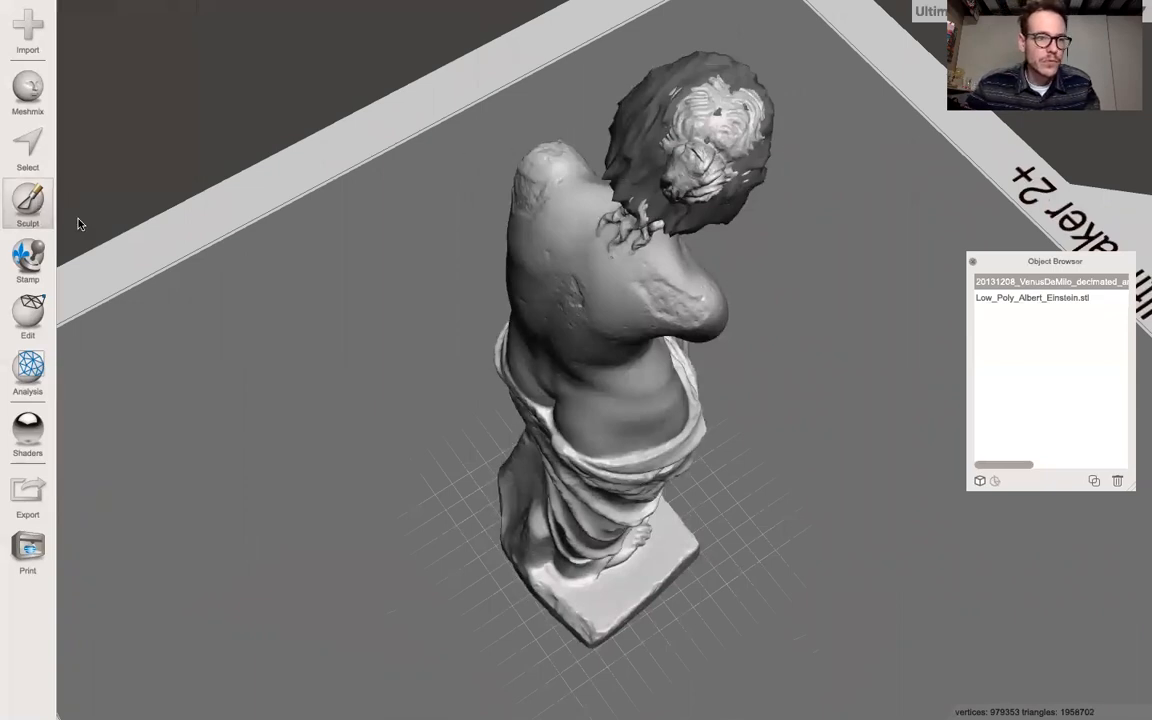
pyautogui.click(29, 203)
pyautogui.moveTo(172, 50)
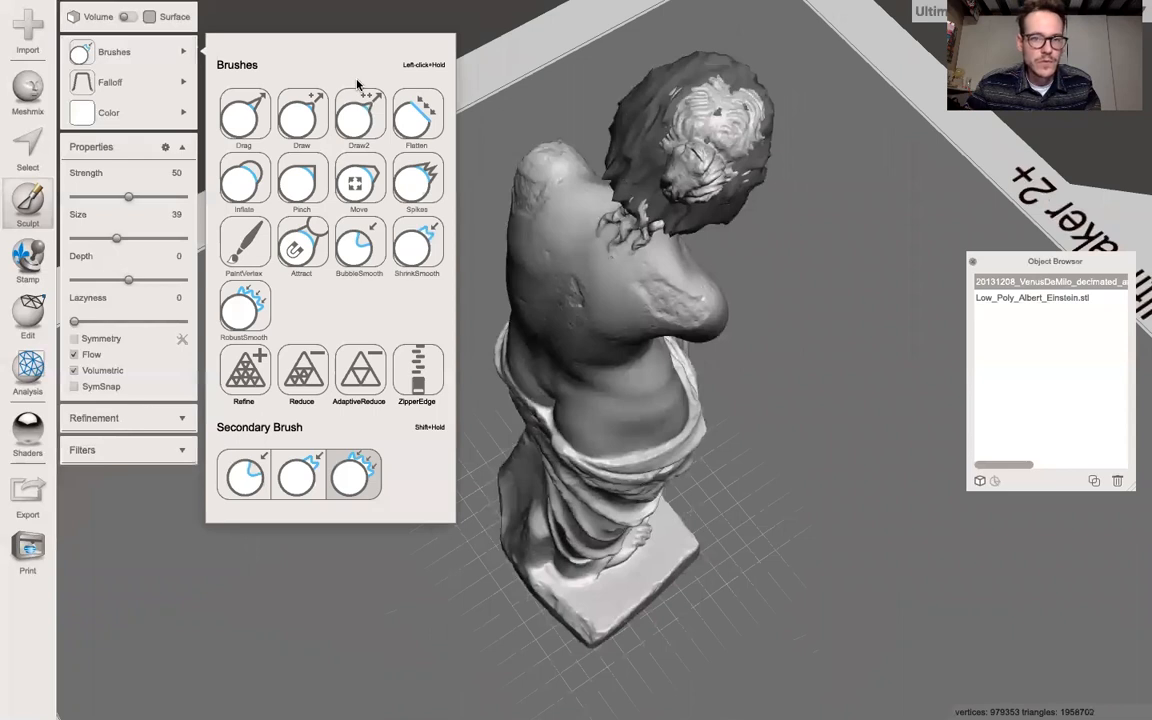
pyautogui.click(417, 243)
pyautogui.moveTo(763, 133)
pyautogui.mouseDown()
pyautogui.moveTo(780, 130)
pyautogui.moveTo(700, 115)
pyautogui.moveTo(706, 200)
pyautogui.mouseUp()
# Set the brush size to 22 and smooth down more of the Venus's protruding hair and bun.
pyautogui.moveTo(116, 237); pyautogui.dragTo(97, 238)
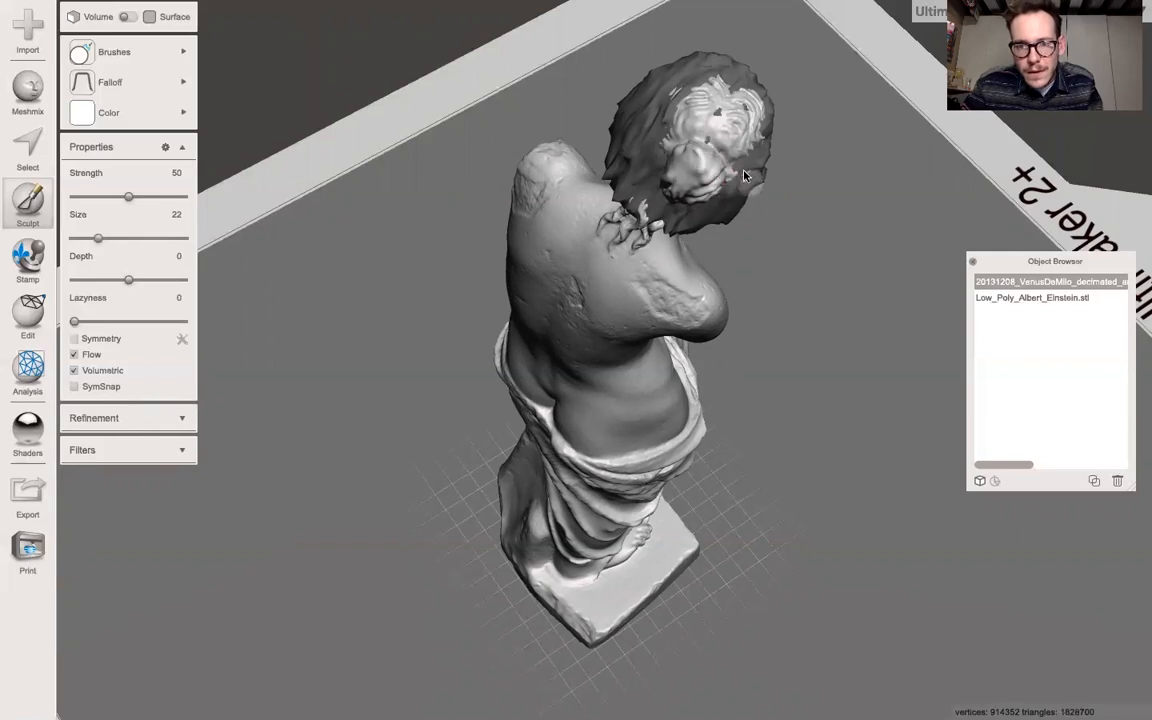
pyautogui.moveTo(752, 172)
pyautogui.mouseDown()
pyautogui.moveTo(665, 155)
pyautogui.moveTo(645, 165)
pyautogui.mouseUp()
pyautogui.moveTo(645, 165); pyautogui.dragTo(675, 140, button='right')
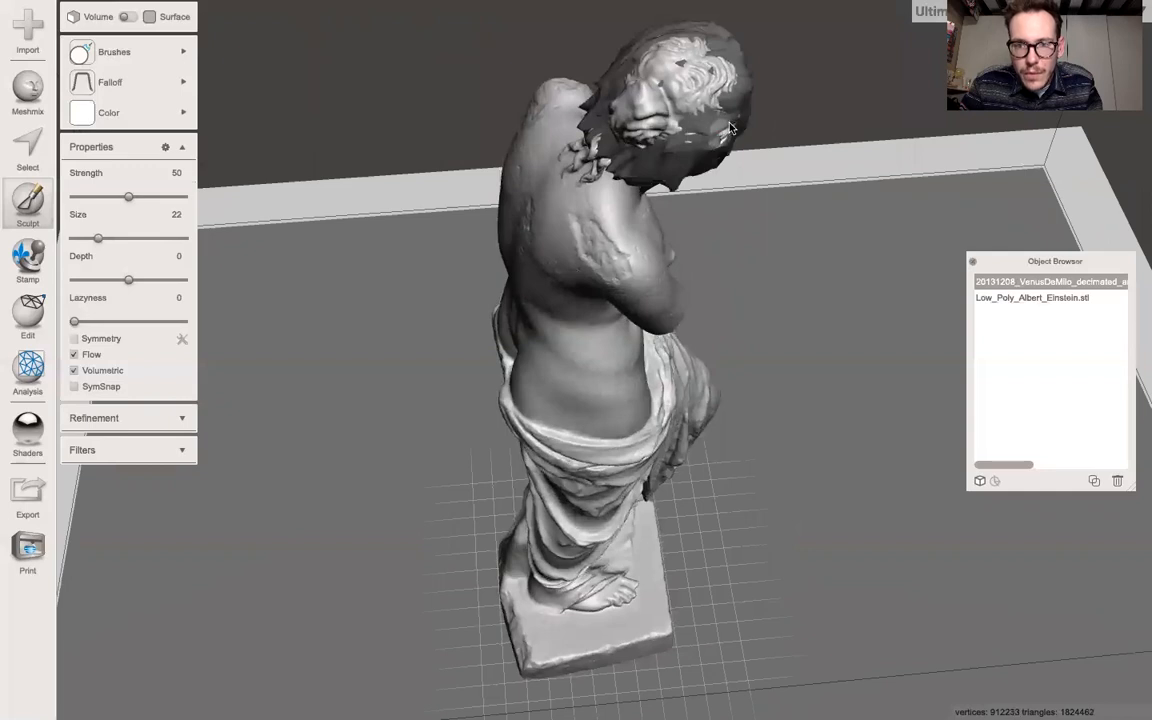
pyautogui.moveTo(656, 148)
pyautogui.mouseDown()
pyautogui.moveTo(540, 160)
pyautogui.moveTo(542, 140)
pyautogui.moveTo(651, 138)
pyautogui.moveTo(586, 115)
pyautogui.moveTo(666, 130)
pyautogui.mouseUp()
# Raise the brush to strength 100, depth 38 and size 36, and shrink the Venus's head where it pokes through Einstein's hair.
pyautogui.moveTo(128, 197); pyautogui.dragTo(178, 197)
pyautogui.moveTo(603, 119)
pyautogui.mouseDown()
pyautogui.moveTo(606, 97)
pyautogui.moveTo(684, 135)
pyautogui.moveTo(610, 115)
pyautogui.moveTo(620, 90)
pyautogui.moveTo(645, 80)
pyautogui.mouseUp()
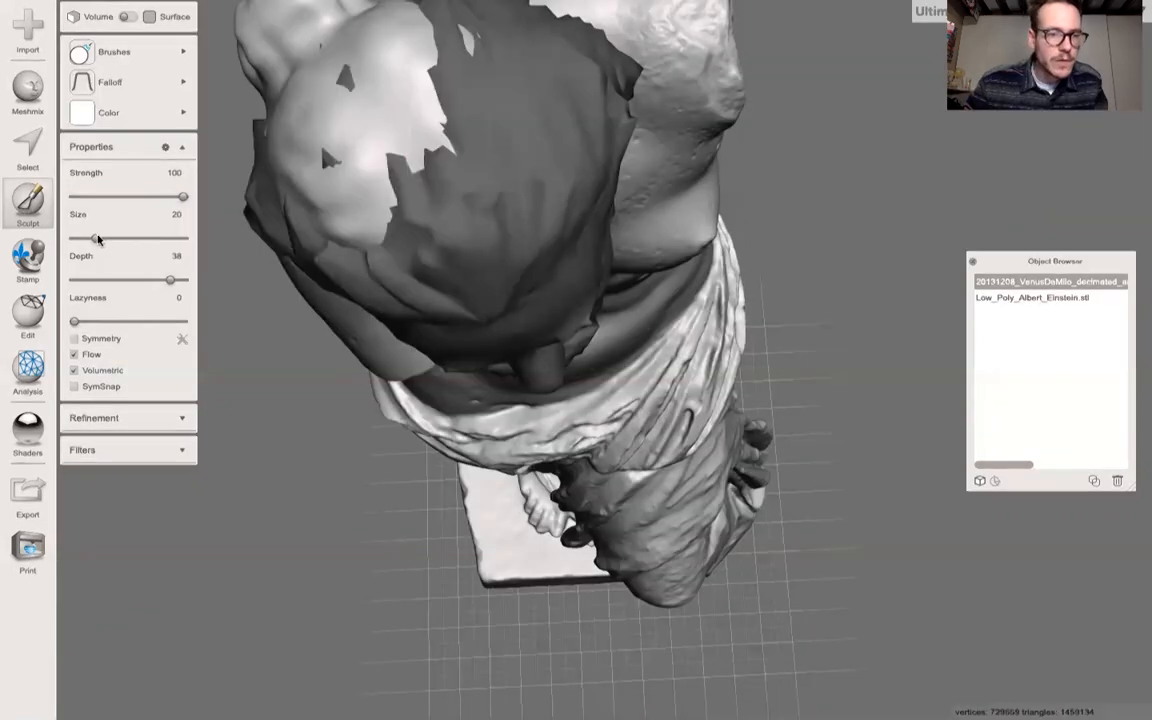
pyautogui.moveTo(97, 238); pyautogui.dragTo(112, 238)
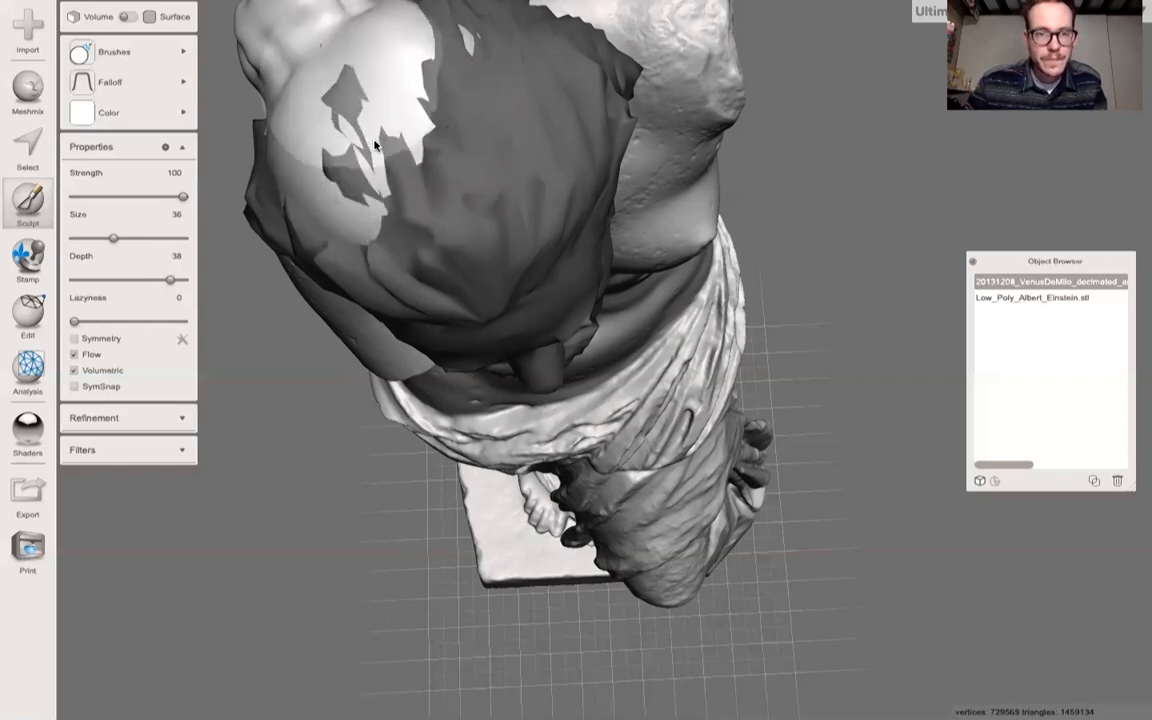
pyautogui.moveTo(373, 123)
pyautogui.mouseDown()
pyautogui.moveTo(440, 103)
pyautogui.moveTo(382, 139)
pyautogui.moveTo(418, 133)
pyautogui.moveTo(365, 77)
pyautogui.moveTo(411, 121)
pyautogui.moveTo(418, 150)
pyautogui.moveTo(395, 115)
pyautogui.moveTo(370, 150)
pyautogui.moveTo(368, 111)
pyautogui.moveTo(383, 200)
pyautogui.moveTo(373, 108)
pyautogui.moveTo(371, 232)
pyautogui.moveTo(290, 174)
pyautogui.moveTo(311, 175)
pyautogui.moveTo(367, 229)
pyautogui.moveTo(334, 175)
pyautogui.moveTo(437, 130)
pyautogui.moveTo(494, 149)
pyautogui.mouseUp()
pyautogui.moveTo(494, 149)
pyautogui.mouseDown(button='right')
pyautogui.moveTo(477, 222)
pyautogui.moveTo(496, 195)
pyautogui.mouseUp(button='right')
pyautogui.moveTo(496, 195)
pyautogui.mouseDown()
pyautogui.moveTo(368, 254)
pyautogui.moveTo(400, 291)
pyautogui.moveTo(342, 219)
pyautogui.moveTo(350, 247)
pyautogui.moveTo(404, 293)
pyautogui.moveTo(380, 257)
pyautogui.moveTo(355, 258)
pyautogui.moveTo(392, 287)
pyautogui.moveTo(345, 222)
pyautogui.moveTo(399, 278)
pyautogui.moveTo(362, 270)
pyautogui.moveTo(330, 225)
pyautogui.mouseUp()
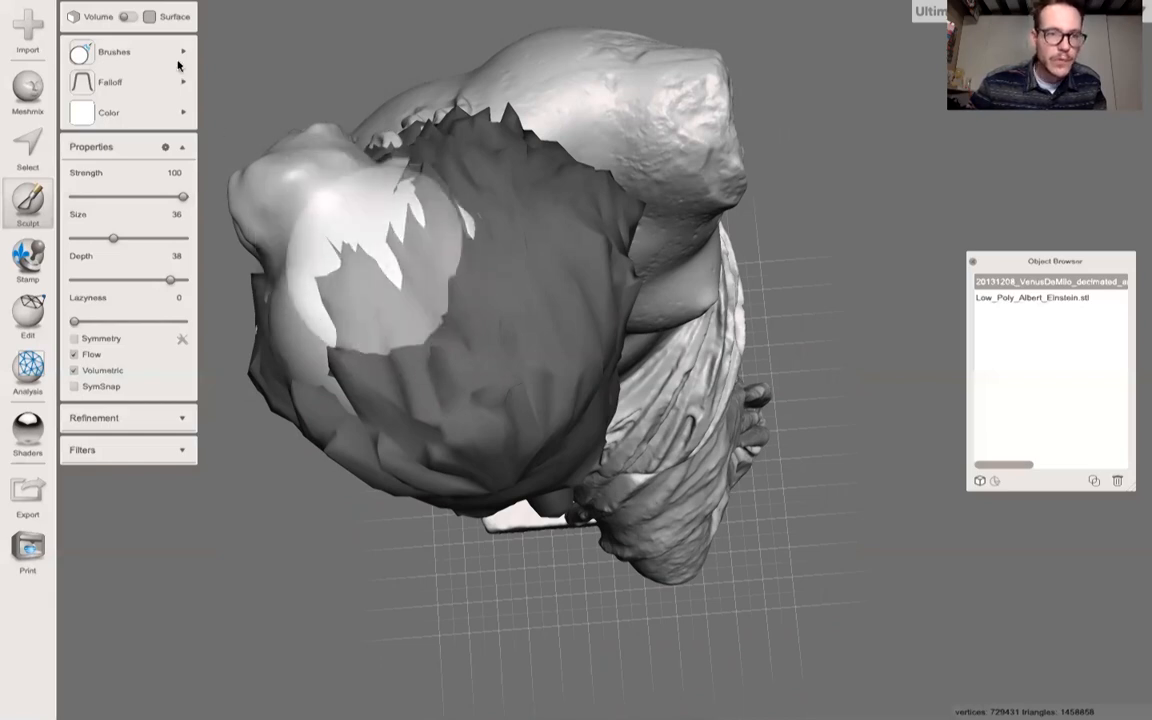
# Reselect the ShrinkSmooth brush and shrink the Venus's hair bun at the back of Einstein's head and neck.
pyautogui.click(178, 53)
pyautogui.click(427, 250)
pyautogui.moveTo(427, 252)
pyautogui.mouseDown()
pyautogui.moveTo(476, 239)
pyautogui.moveTo(465, 213)
pyautogui.moveTo(445, 203)
pyautogui.moveTo(420, 222)
pyautogui.moveTo(381, 208)
pyautogui.moveTo(391, 265)
pyautogui.moveTo(319, 211)
pyautogui.moveTo(283, 211)
pyautogui.moveTo(270, 245)
pyautogui.moveTo(382, 368)
pyautogui.mouseUp()
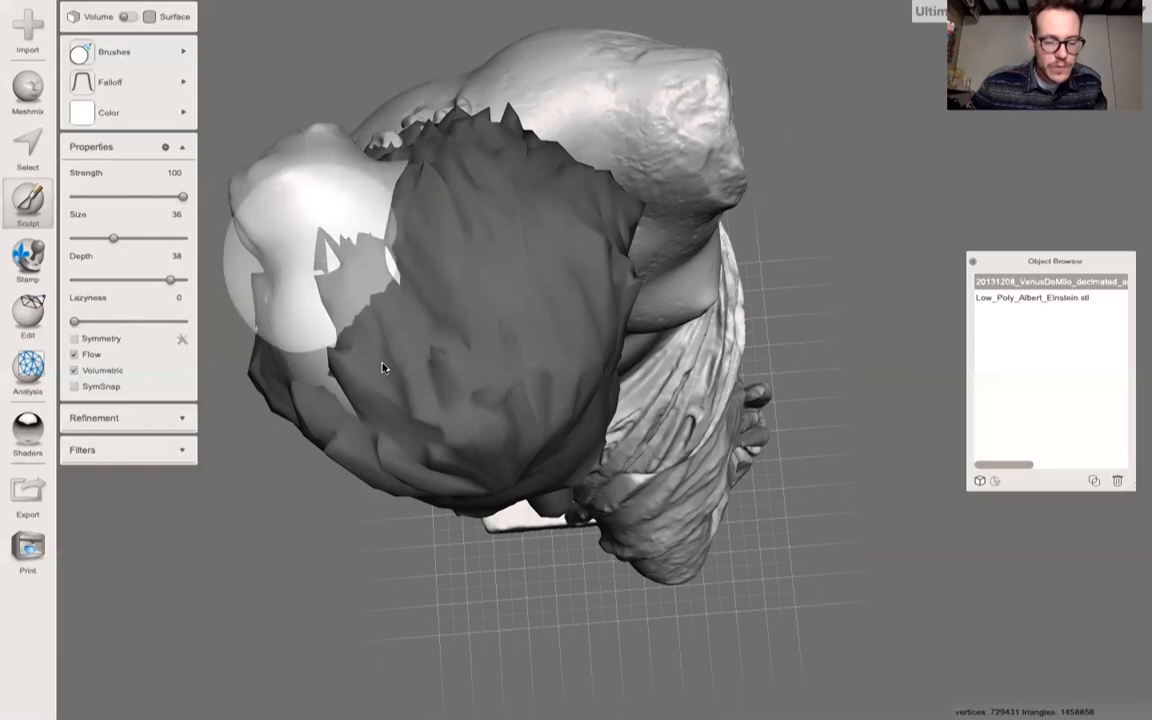
pyautogui.moveTo(382, 367); pyautogui.dragTo(485, 320, button='right')
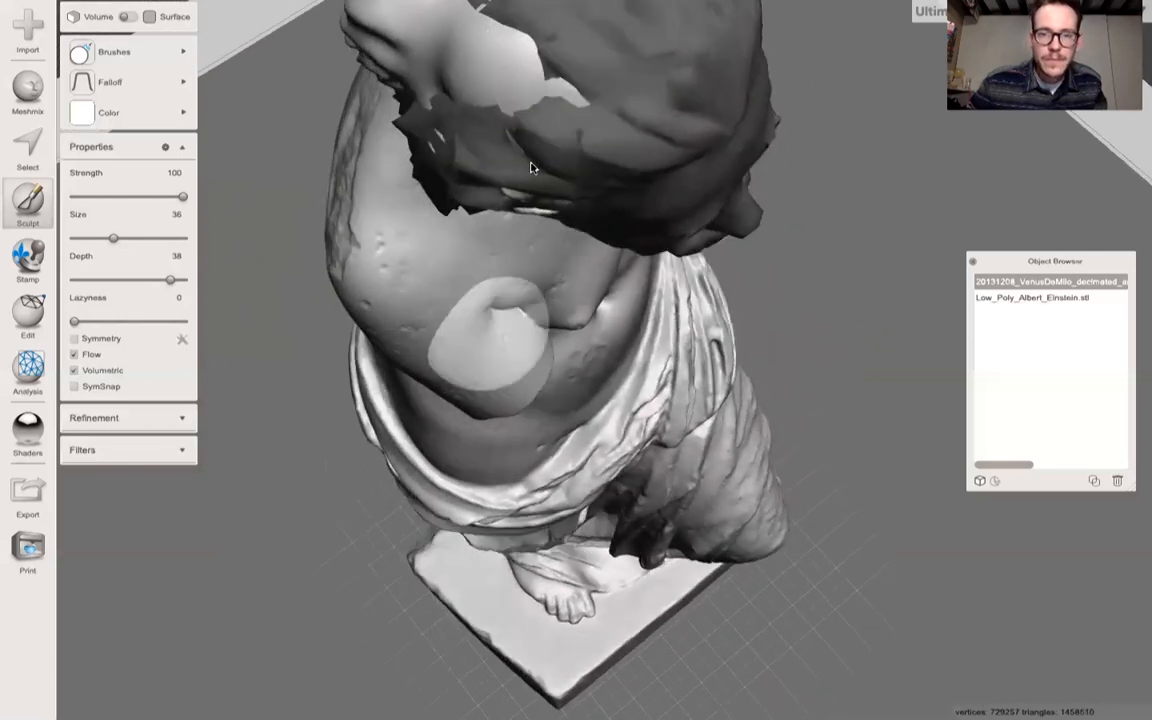
pyautogui.moveTo(499, 88); pyautogui.dragTo(430, 125)
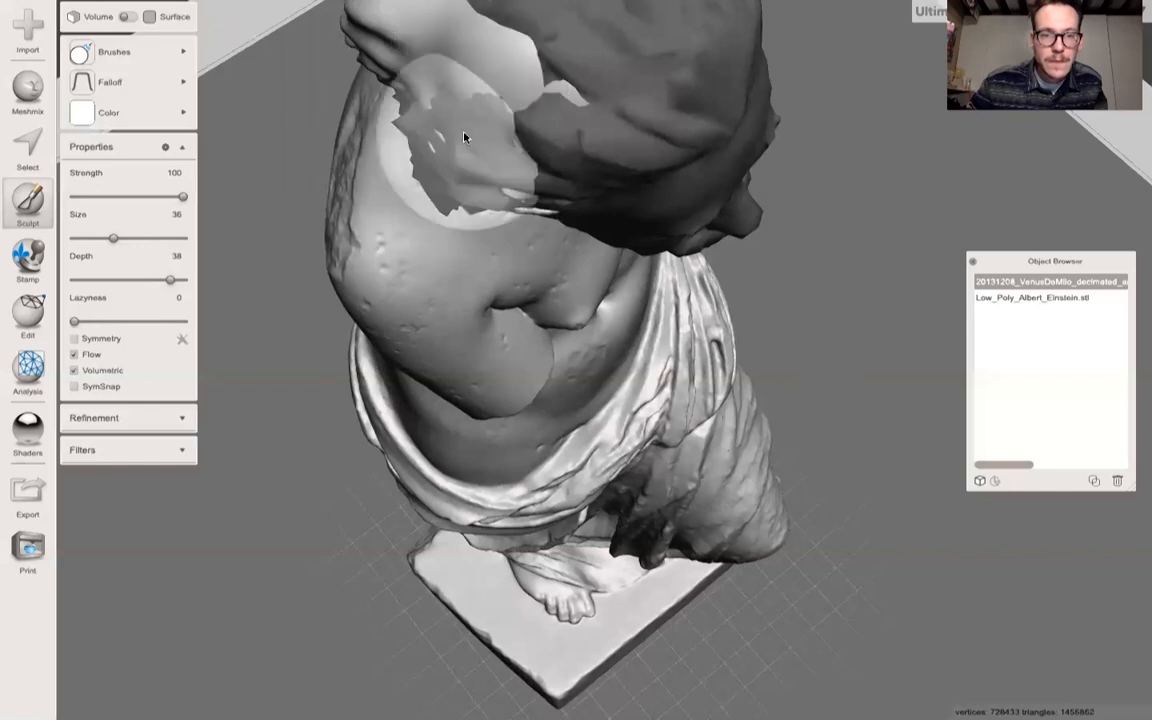
pyautogui.moveTo(563, 96); pyautogui.dragTo(516, 79)
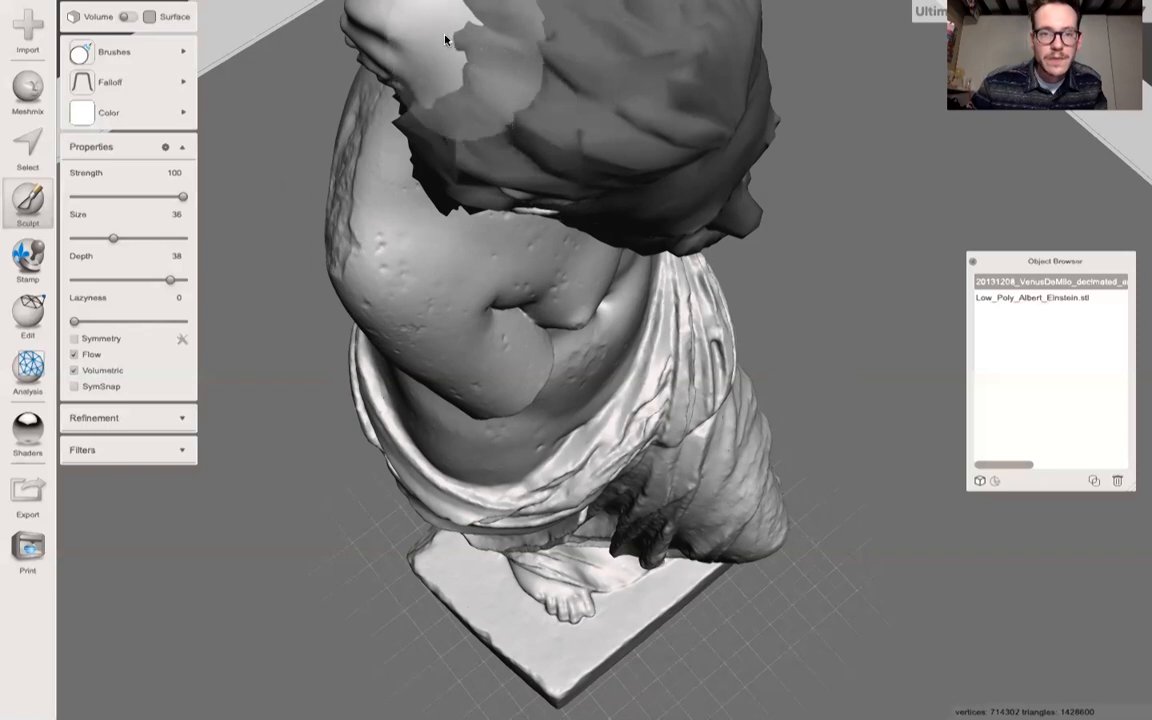
# Enlarge the brush to size 46 and shrink the rest of the Venus's head inside Einstein's, checking it from all around.
pyautogui.moveTo(540, 69)
pyautogui.mouseDown(button='right')
pyautogui.moveTo(562, 122)
pyautogui.moveTo(640, 126)
pyautogui.moveTo(673, 35)
pyautogui.moveTo(692, 115)
pyautogui.moveTo(712, 103)
pyautogui.moveTo(663, 159)
pyautogui.moveTo(714, 179)
pyautogui.mouseUp(button='right')
pyautogui.press(']')
pyautogui.moveTo(626, 123); pyautogui.dragTo(870, 250, button='right')
pyautogui.moveTo(853, 260)
pyautogui.mouseDown()
pyautogui.moveTo(843, 239)
pyautogui.moveTo(815, 249)
pyautogui.mouseUp()
pyautogui.scroll(-2, 813, 250)
pyautogui.moveTo(813, 249)
pyautogui.mouseDown(button='right')
pyautogui.moveTo(712, 249)
pyautogui.moveTo(640, 215)
pyautogui.moveTo(604, 253)
pyautogui.mouseUp(button='right')
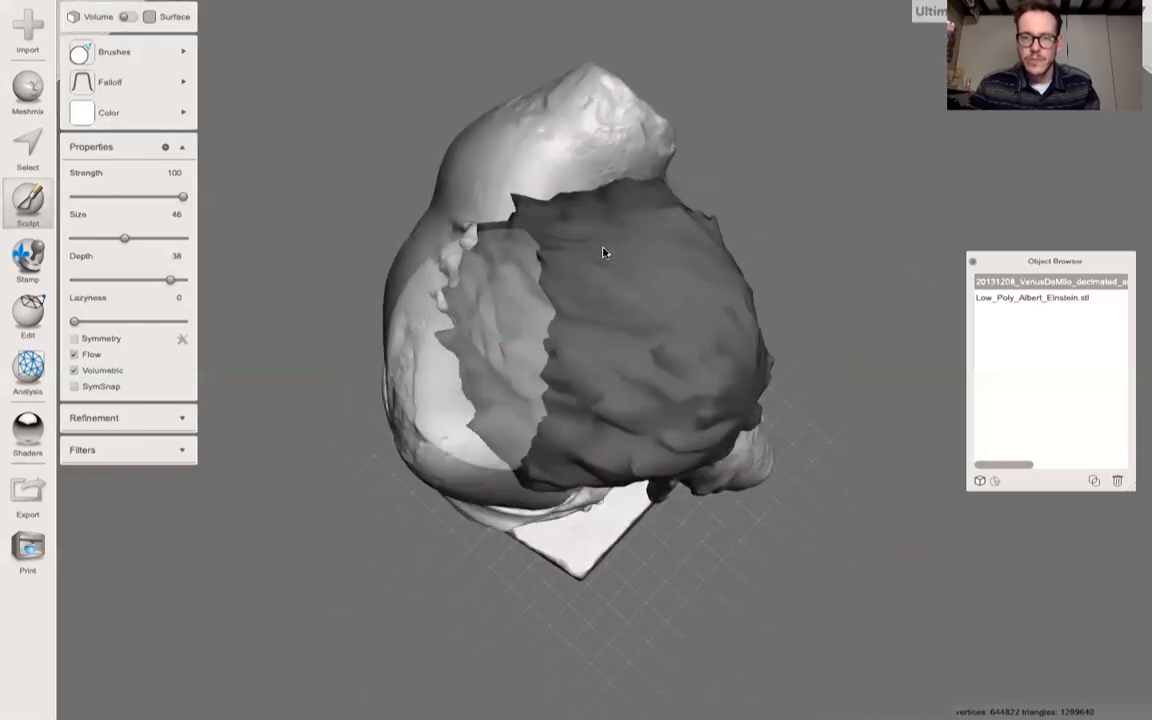
pyautogui.moveTo(653, 382)
pyautogui.mouseDown()
pyautogui.moveTo(663, 334)
pyautogui.moveTo(656, 364)
pyautogui.mouseUp()
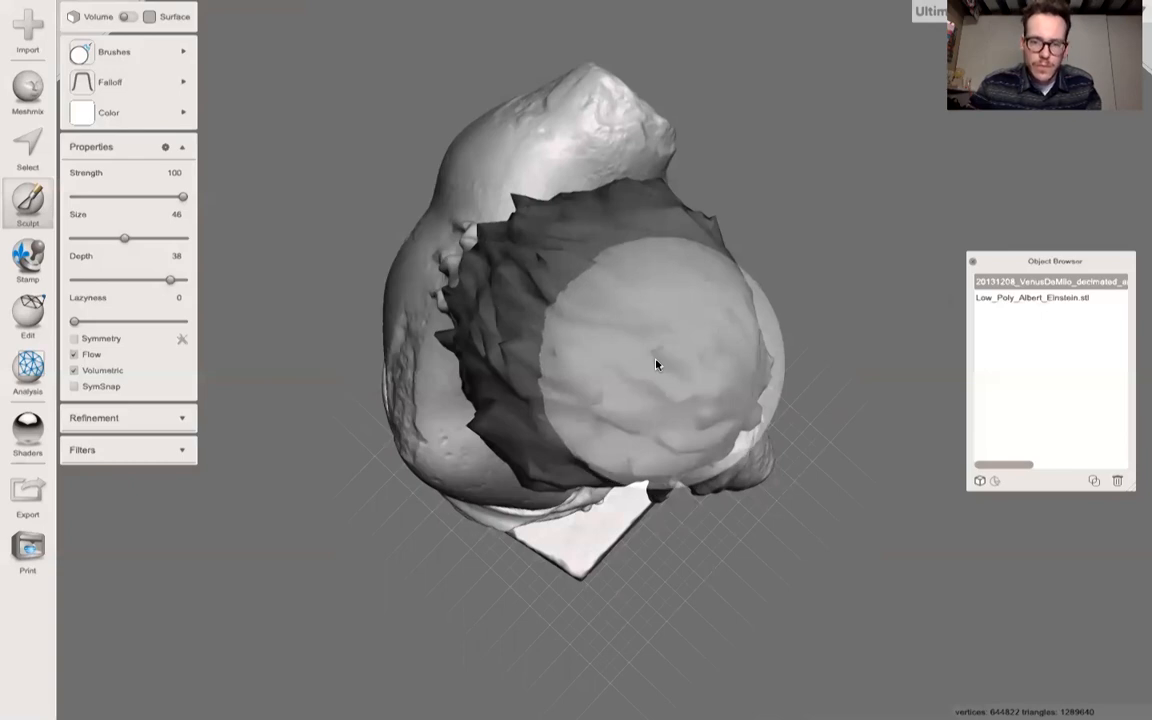
pyautogui.moveTo(657, 364); pyautogui.dragTo(557, 280, button='right')
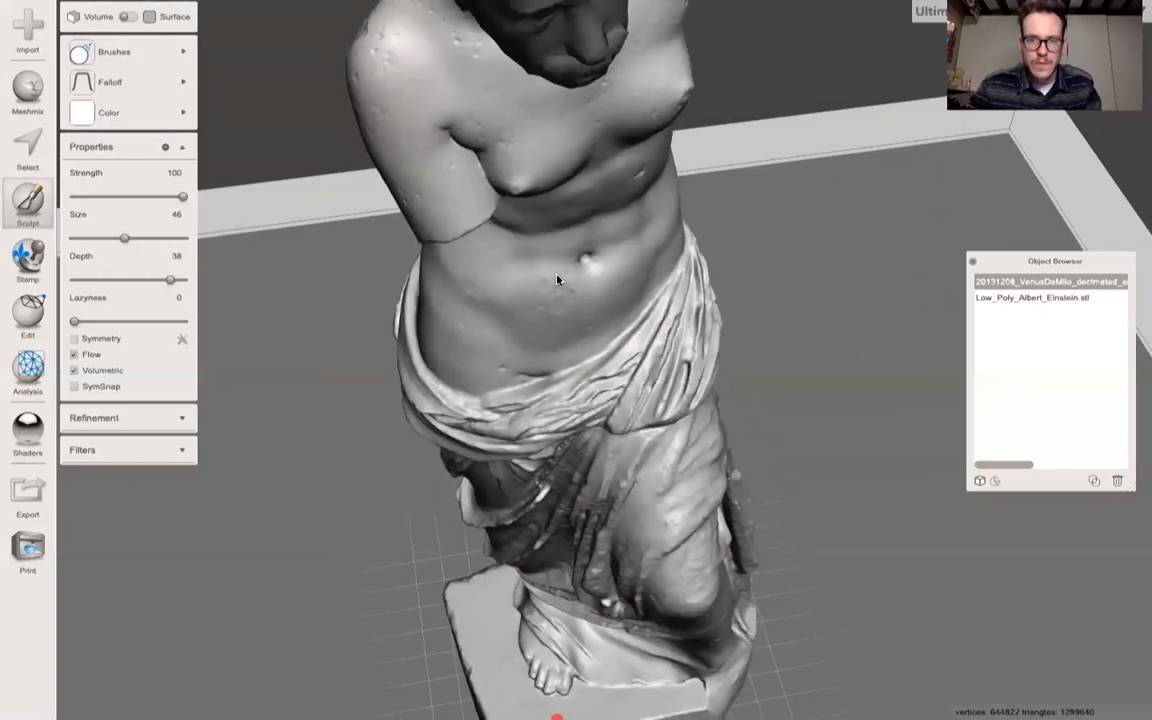
pyautogui.scroll(-10, 557, 280)
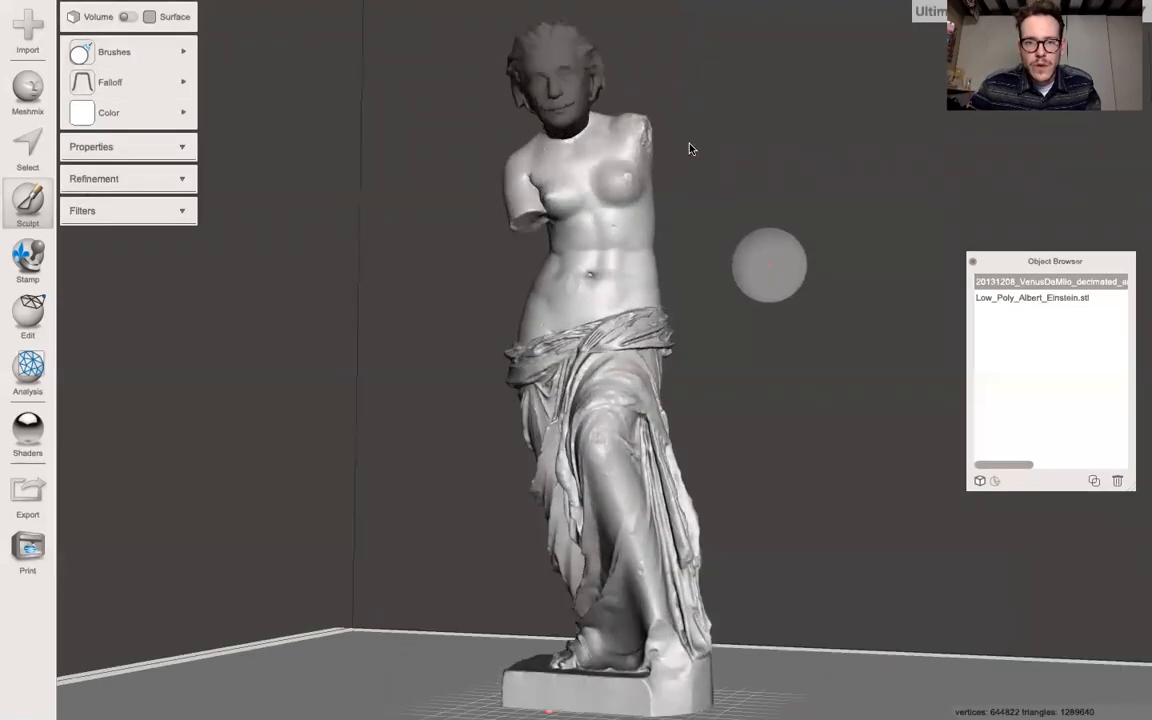
pyautogui.moveTo(689, 148); pyautogui.dragTo(931, 216, button='right')
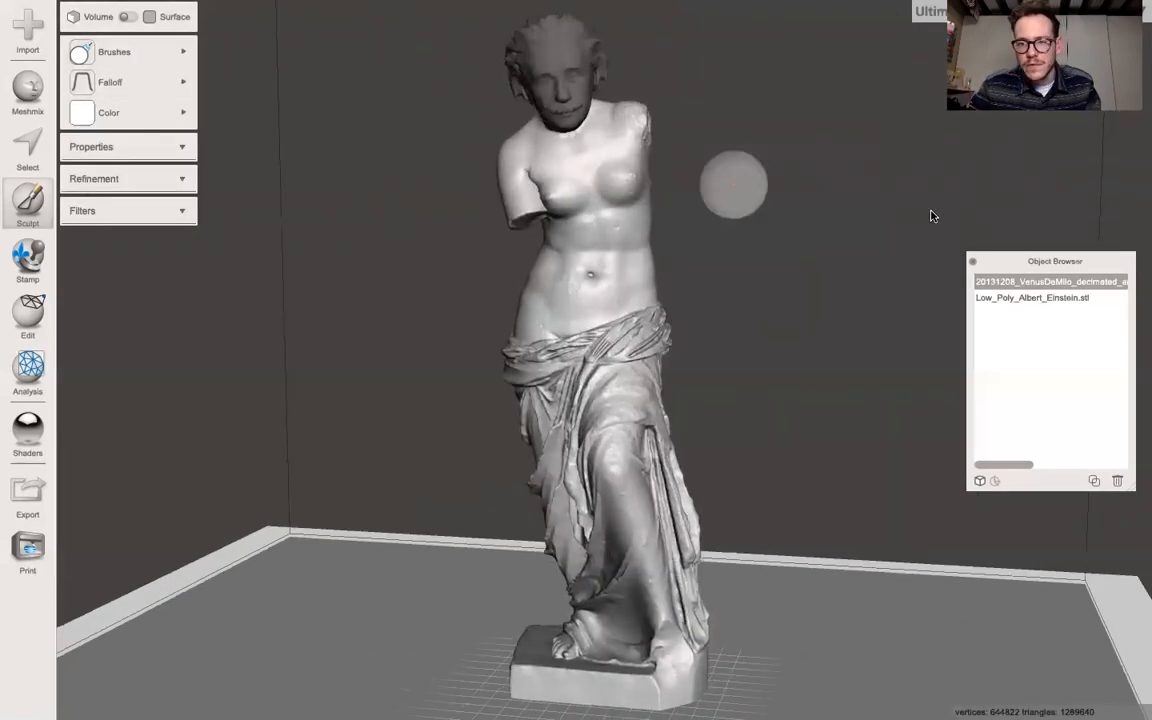
# Select both the Einstein and Venus meshes and combine them into a single object.
pyautogui.click(1039, 298)
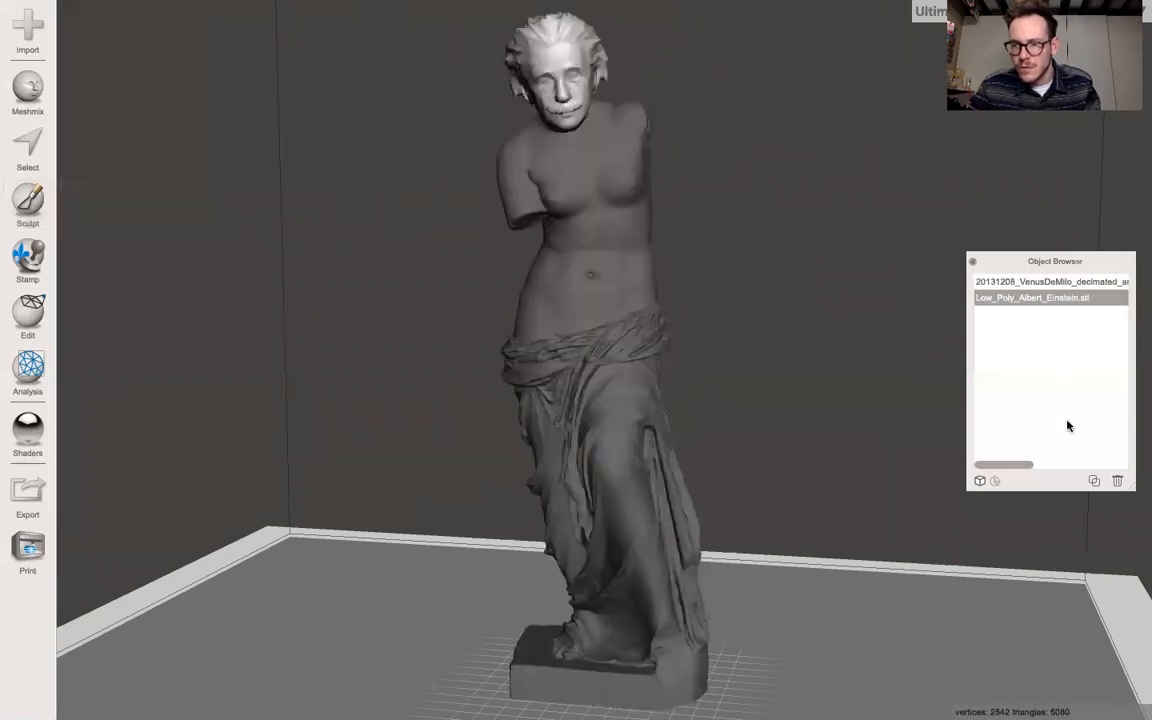
pyautogui.keyDown('shift'); pyautogui.click(1036, 284); pyautogui.keyUp('shift')
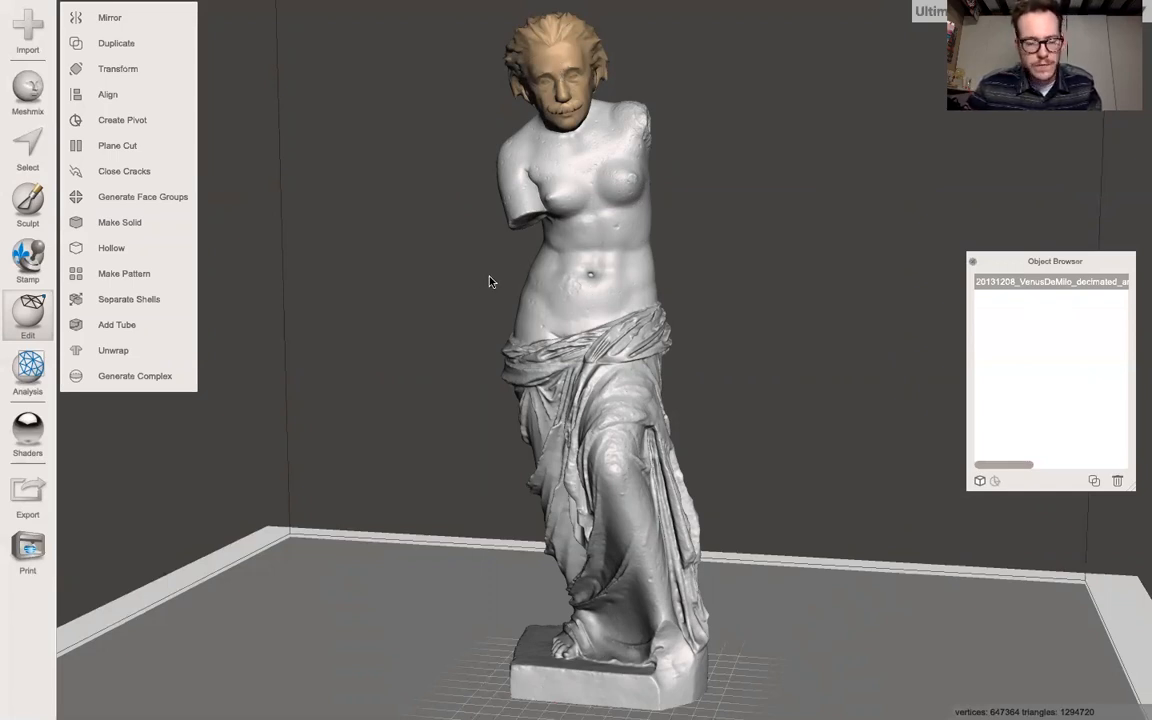
pyautogui.moveTo(489, 281); pyautogui.dragTo(682, 318, button='right')
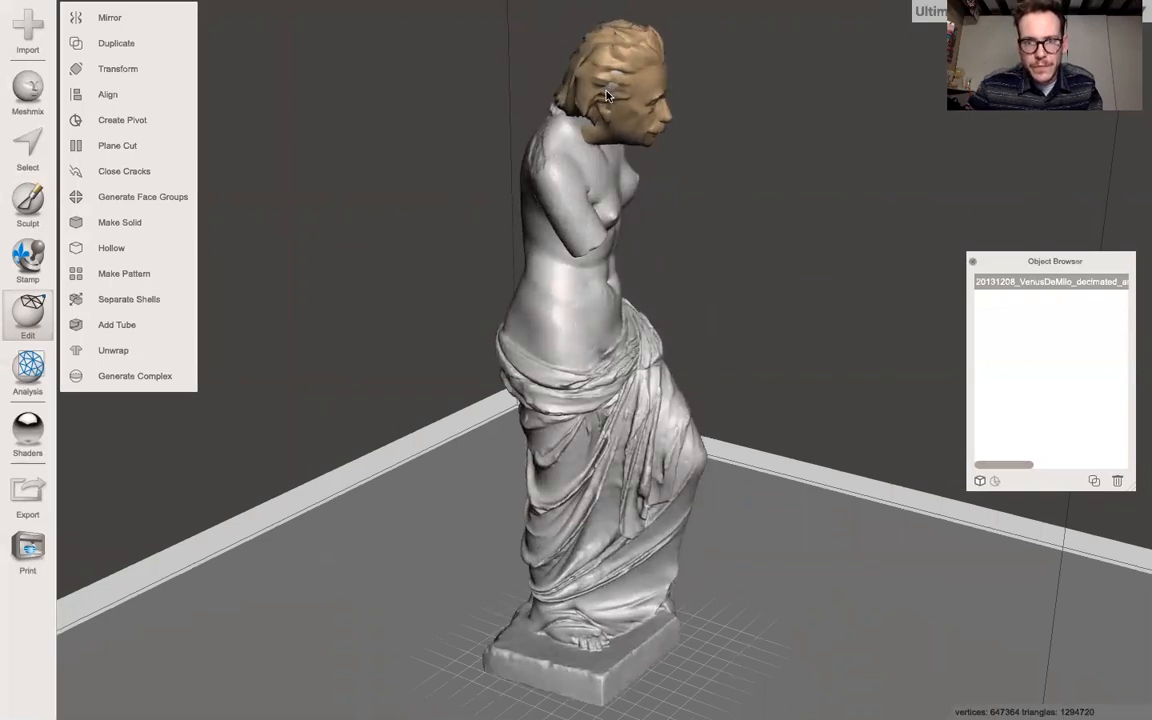
pyautogui.moveTo(600, 248); pyautogui.dragTo(440, 244, button='right')
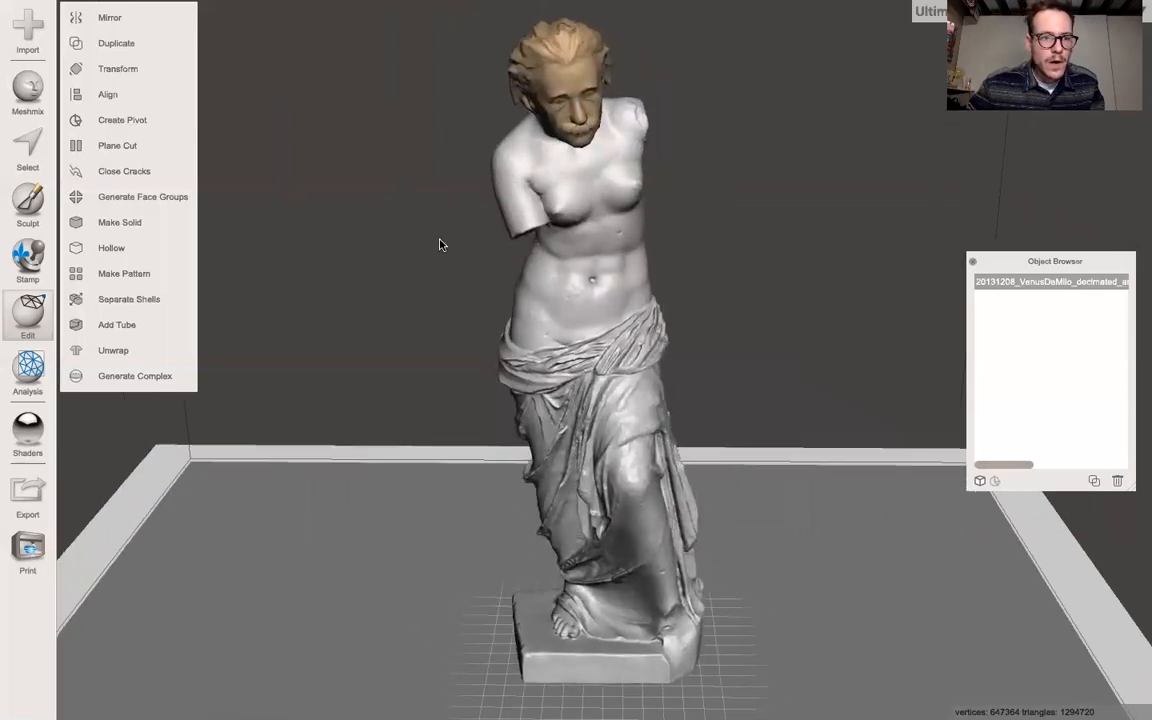
# Export the combined model to the Downloads folder as "venus - einstein" in STL Binary Format.
pyautogui.click(22, 505)
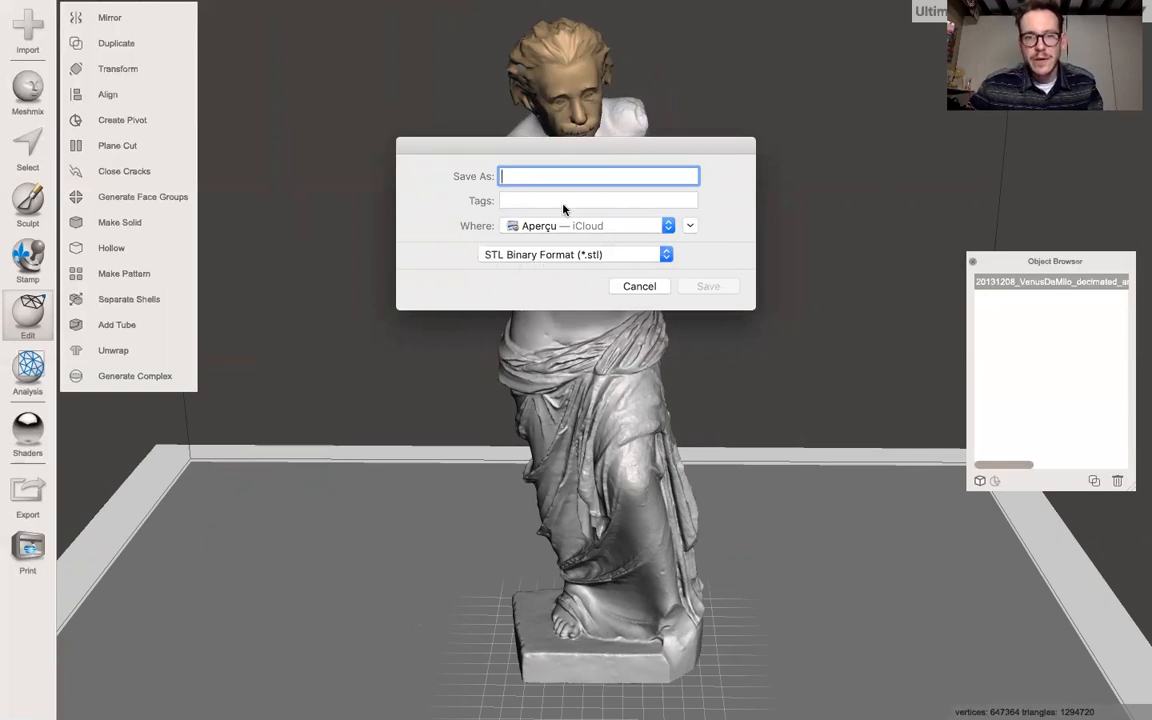
pyautogui.write('venus - einstein')
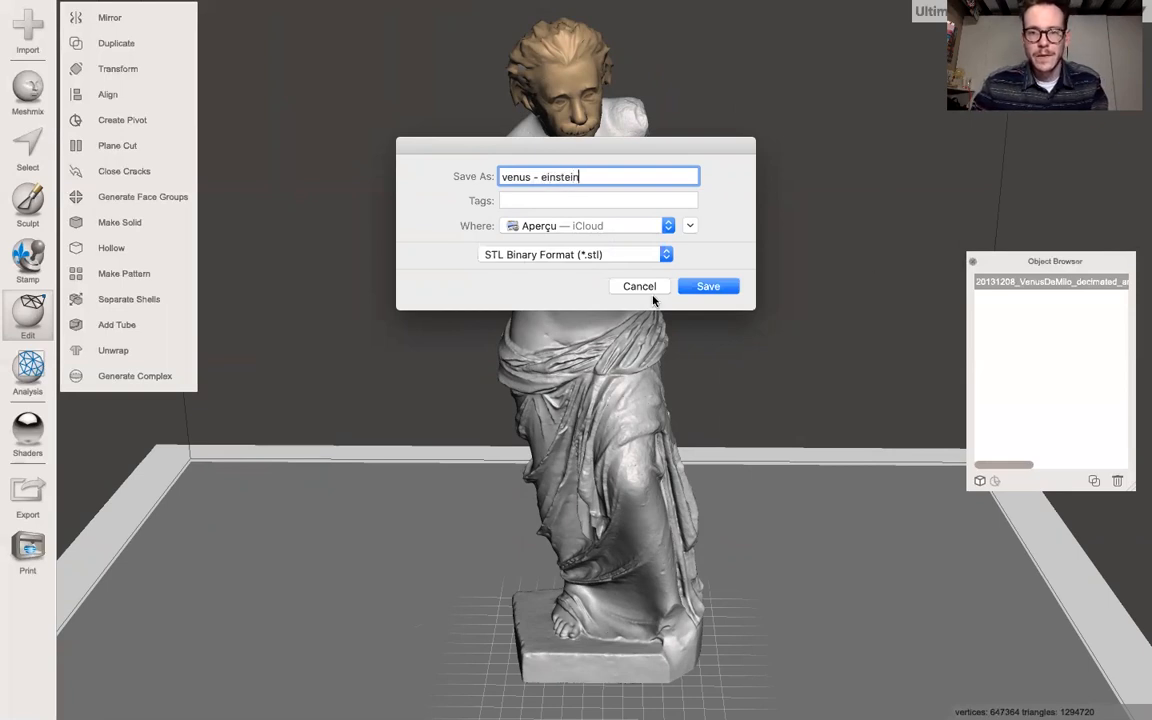
pyautogui.click(660, 225)
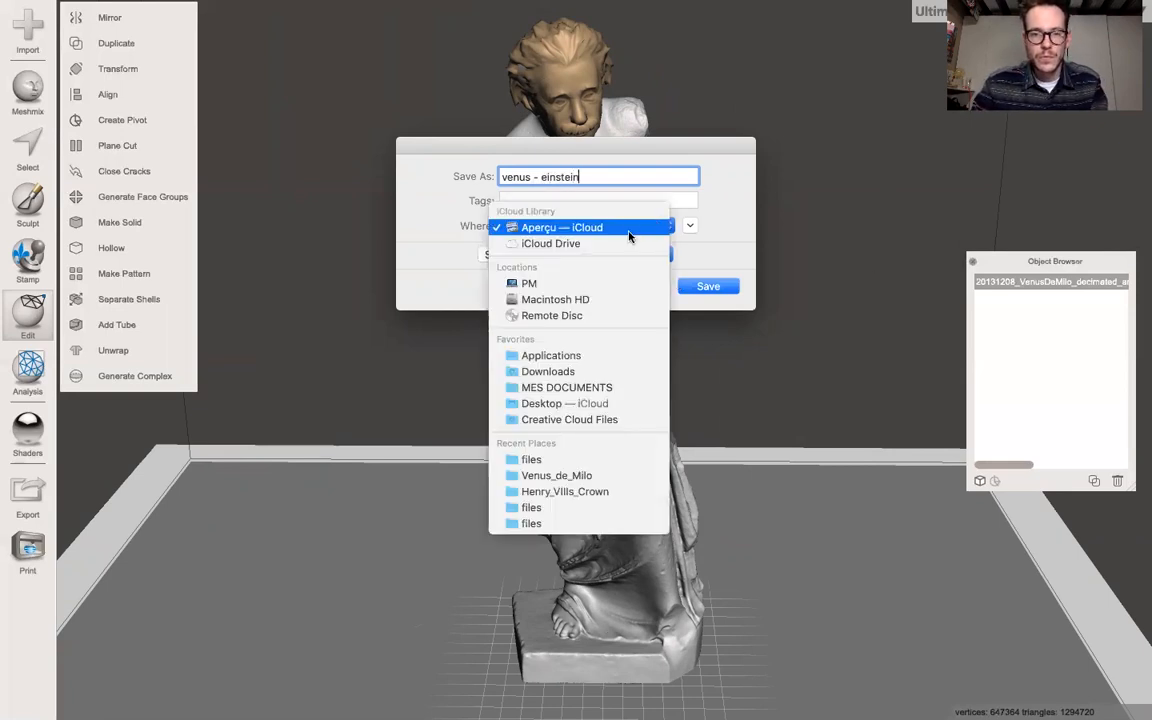
pyautogui.click(571, 371)
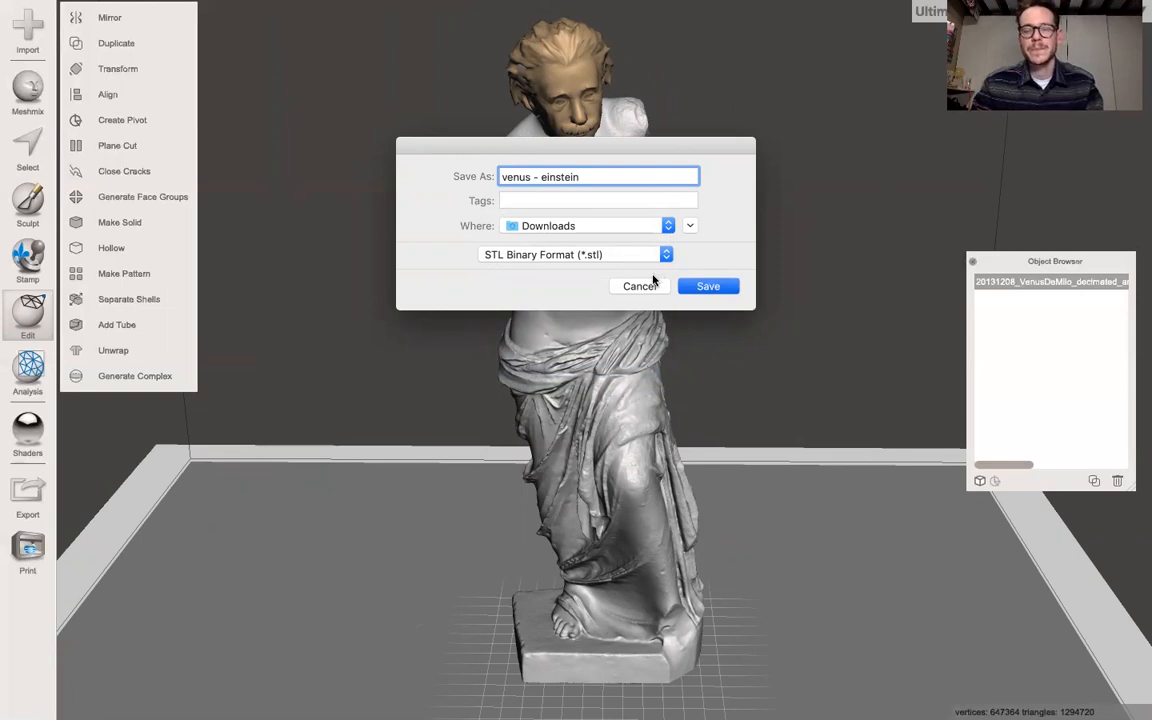
pyautogui.press('Return')
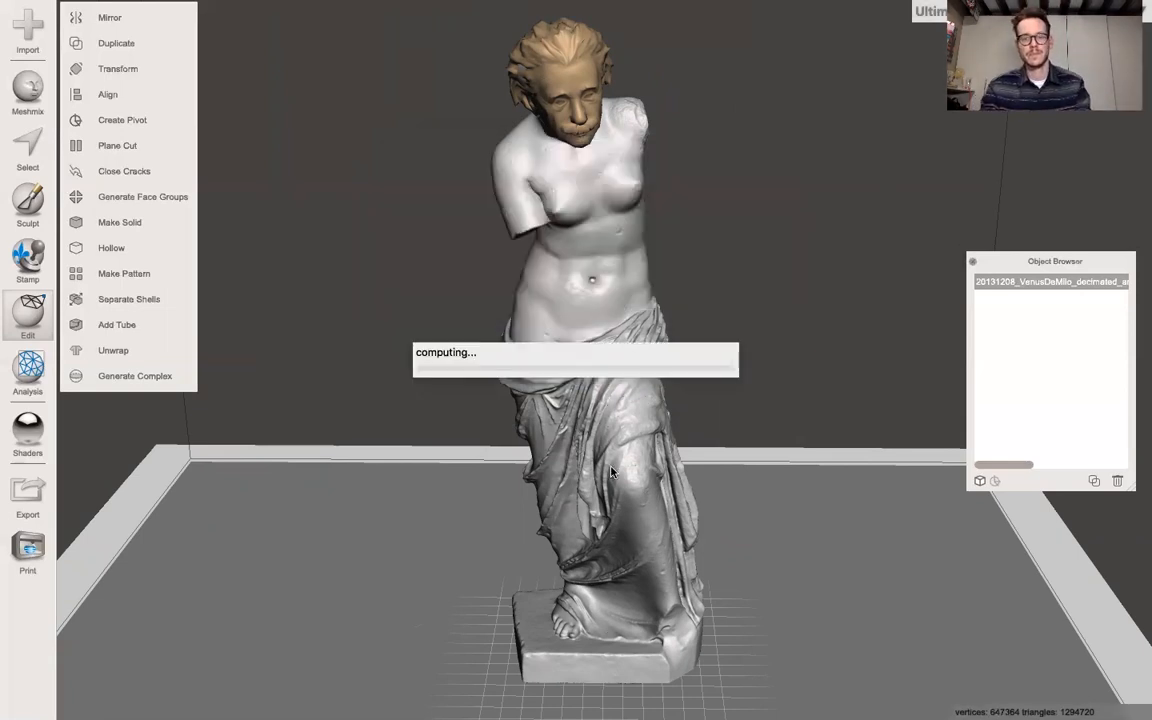